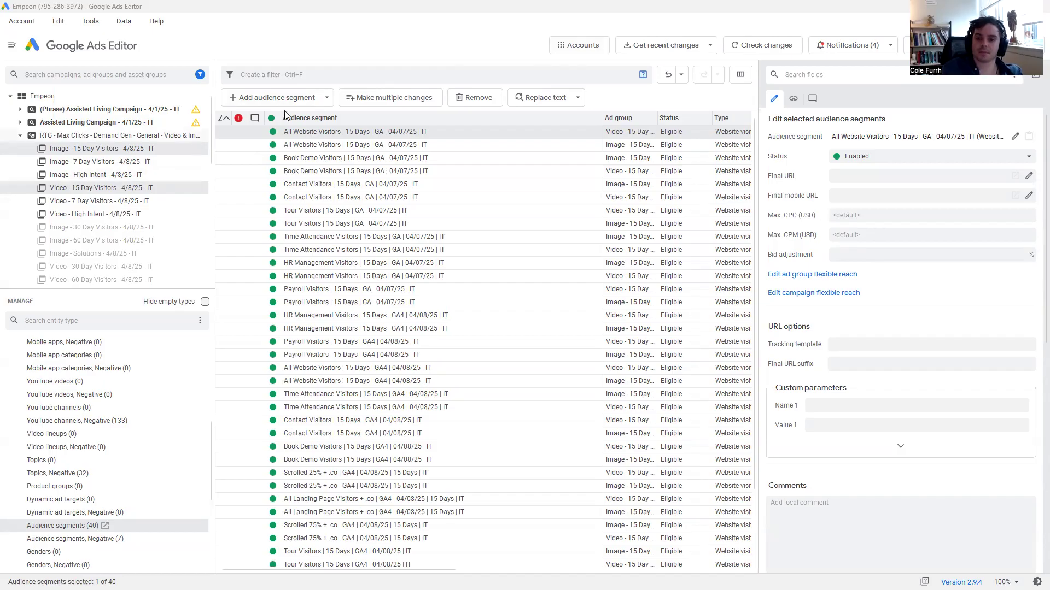
Show the audience segments of the Video - 15 Day Visitors ad group in the second RTG Demand Gen campaign and select the newly added ones.
{"action": "left_click", "coordinate": [290, 95]}
{"action": "left_click", "coordinate": [344, 30]}
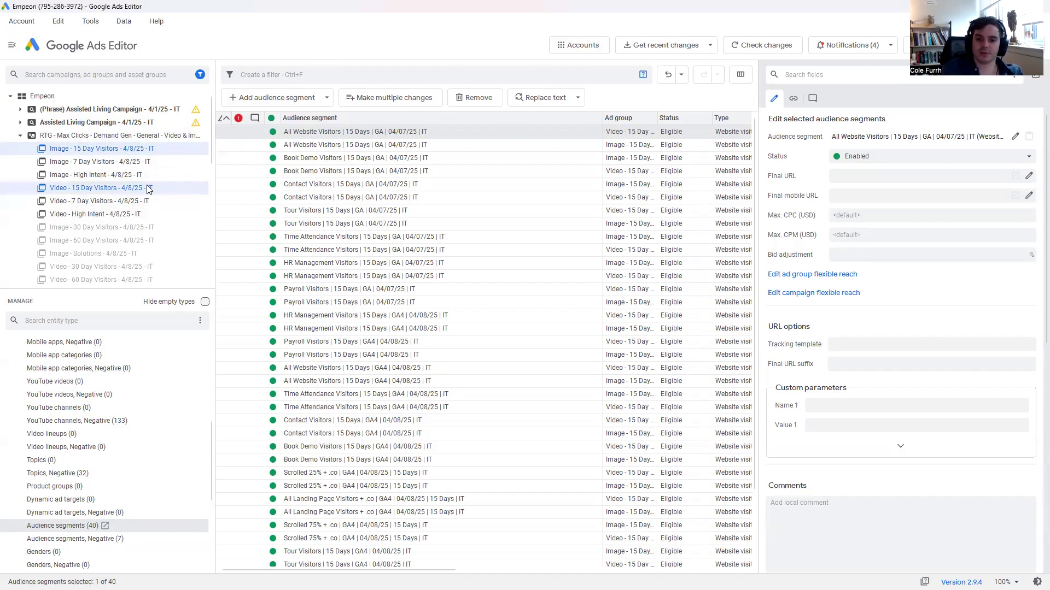
{"action": "scroll", "coordinate": [154, 210], "scroll_direction": "down", "scroll_amount": 5}
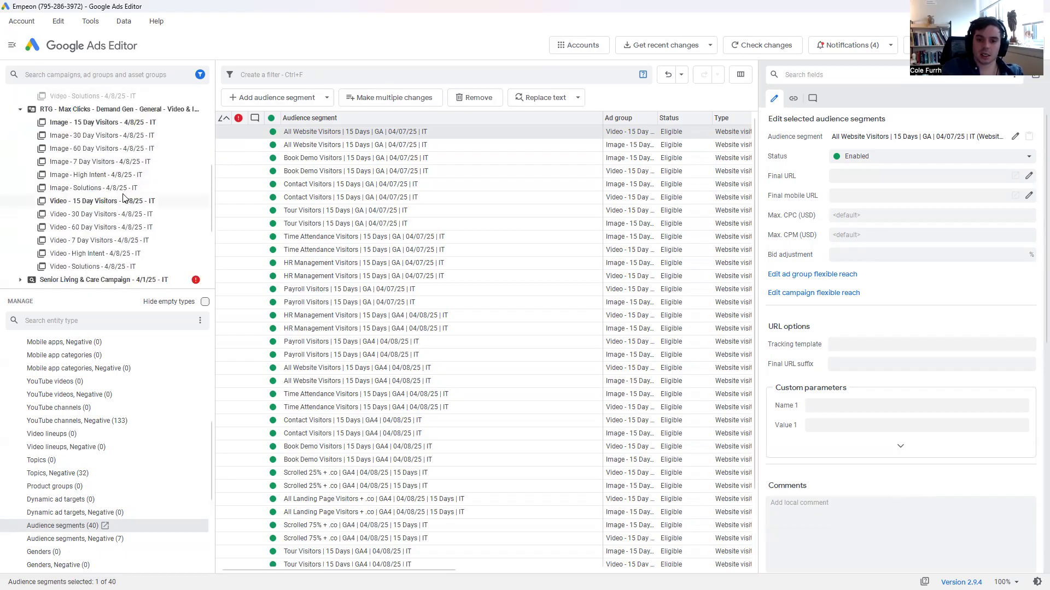
{"action": "left_click", "coordinate": [125, 200]}
{"action": "left_click", "coordinate": [381, 237], "text": "shift"}
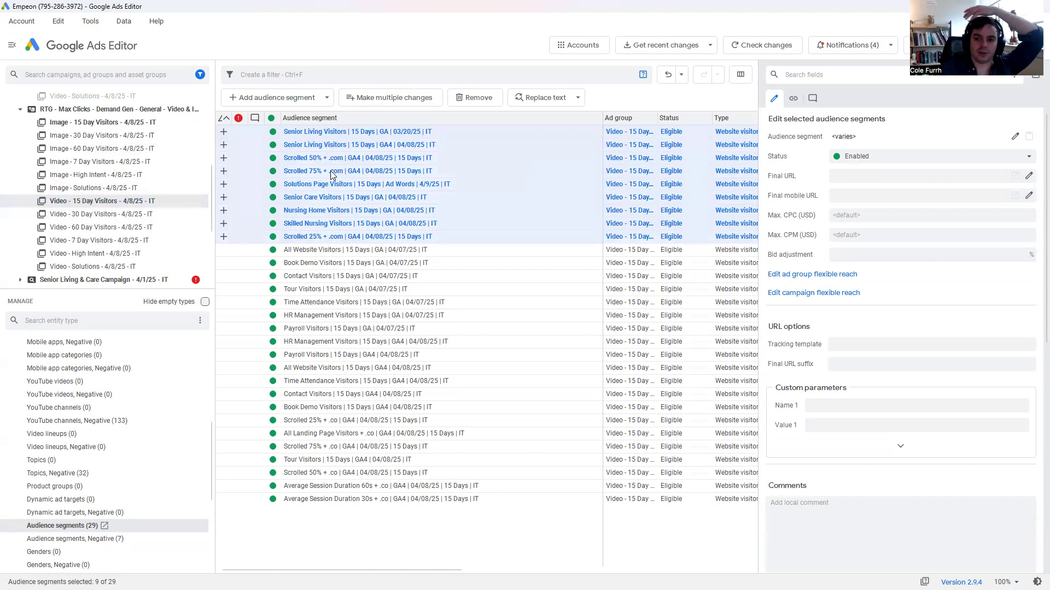
Browse the remarketing lists filtered by 15 for ad group-level audience segments, widening the Name column, and close the picker without adding any.
{"action": "left_click", "coordinate": [323, 98]}
{"action": "left_click", "coordinate": [314, 111]}
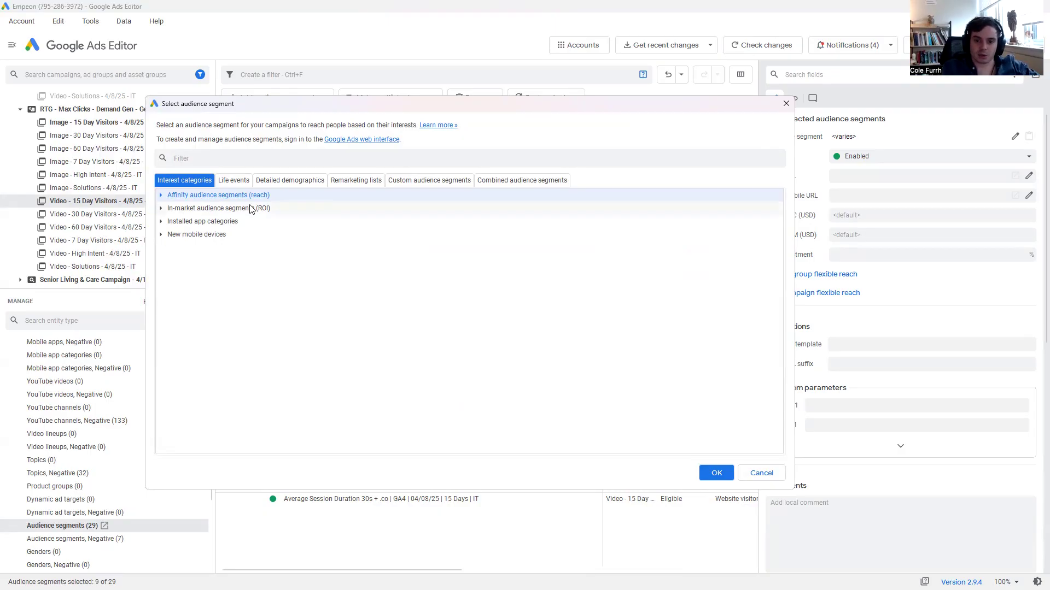
{"action": "left_click", "coordinate": [360, 181]}
{"action": "left_click", "coordinate": [369, 153]}
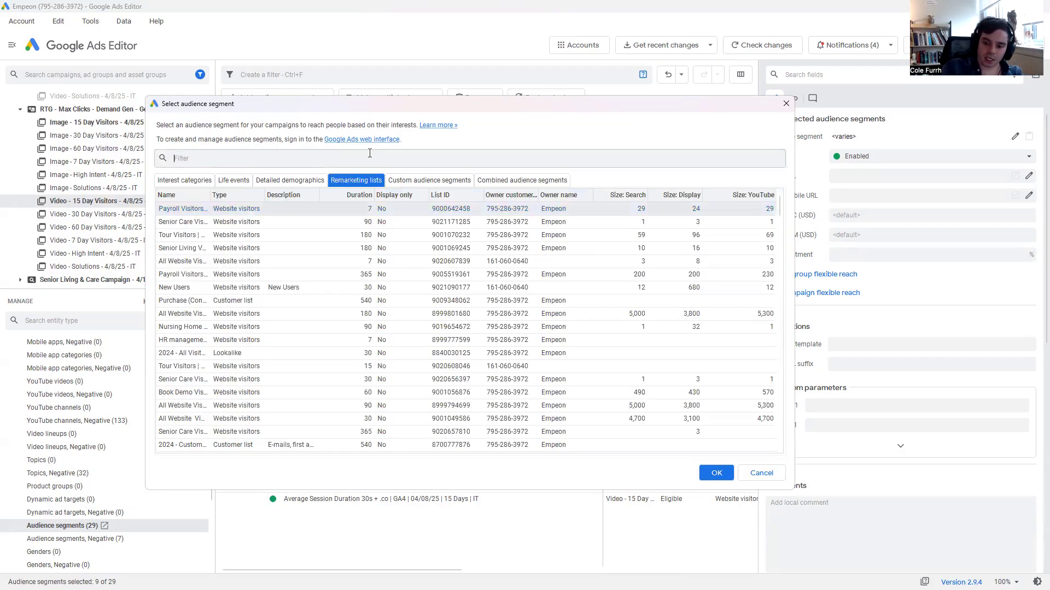
{"action": "type", "text": "15"}
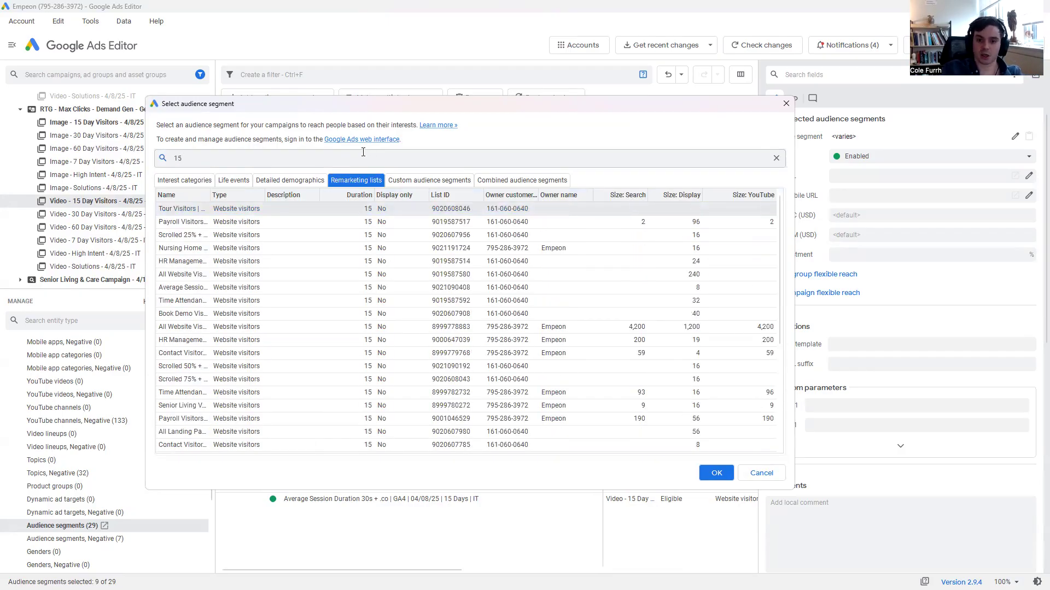
{"action": "left_click_drag", "start_coordinate": [212, 195], "coordinate": [472, 221]}
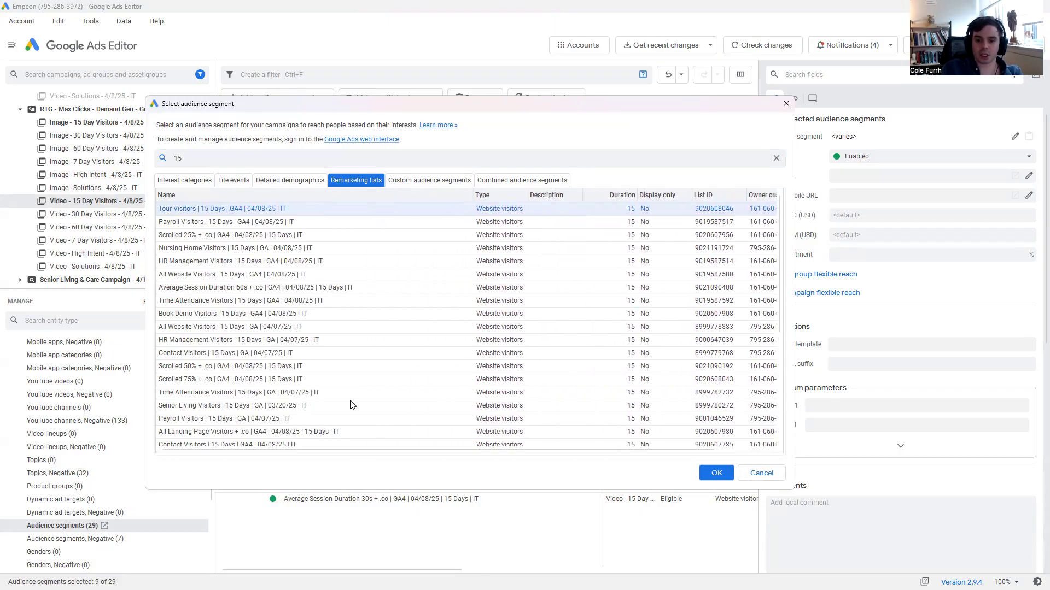
{"action": "scroll", "coordinate": [350, 405], "scroll_direction": "down", "scroll_amount": 5}
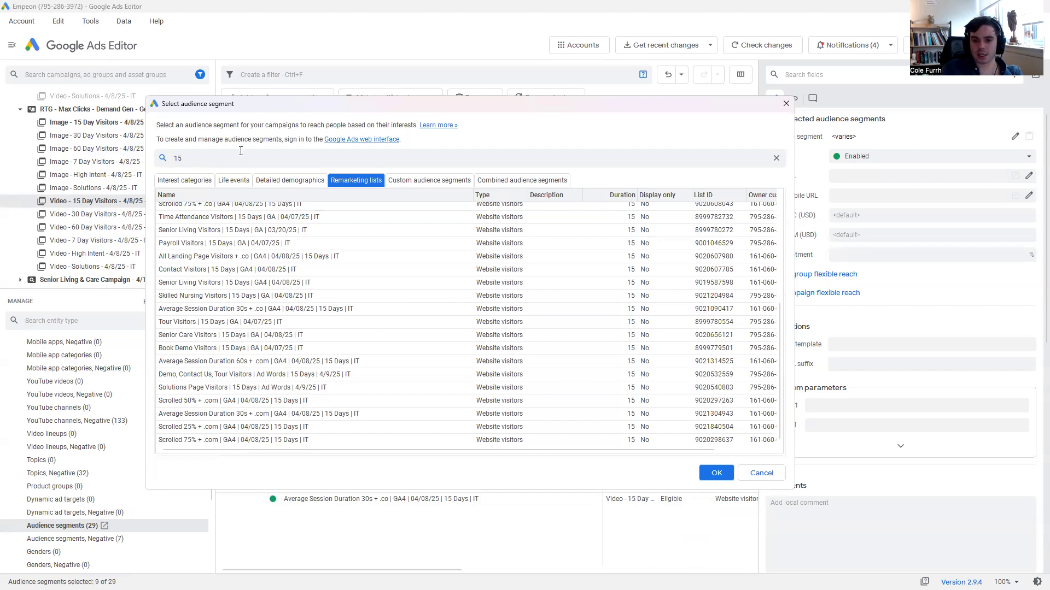
{"action": "left_click", "coordinate": [227, 163]}
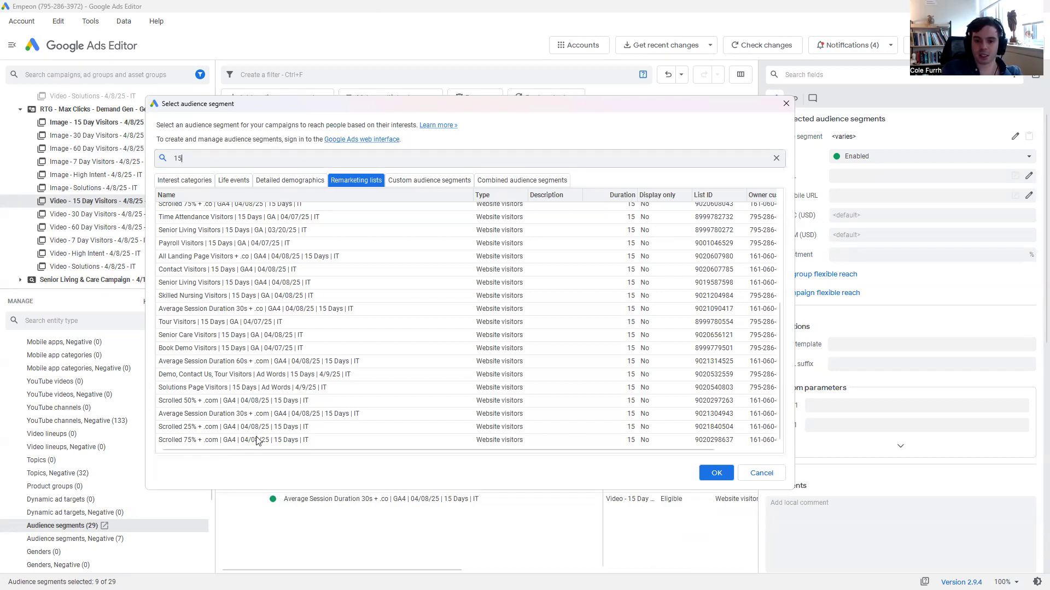
{"action": "left_click", "coordinate": [767, 475]}
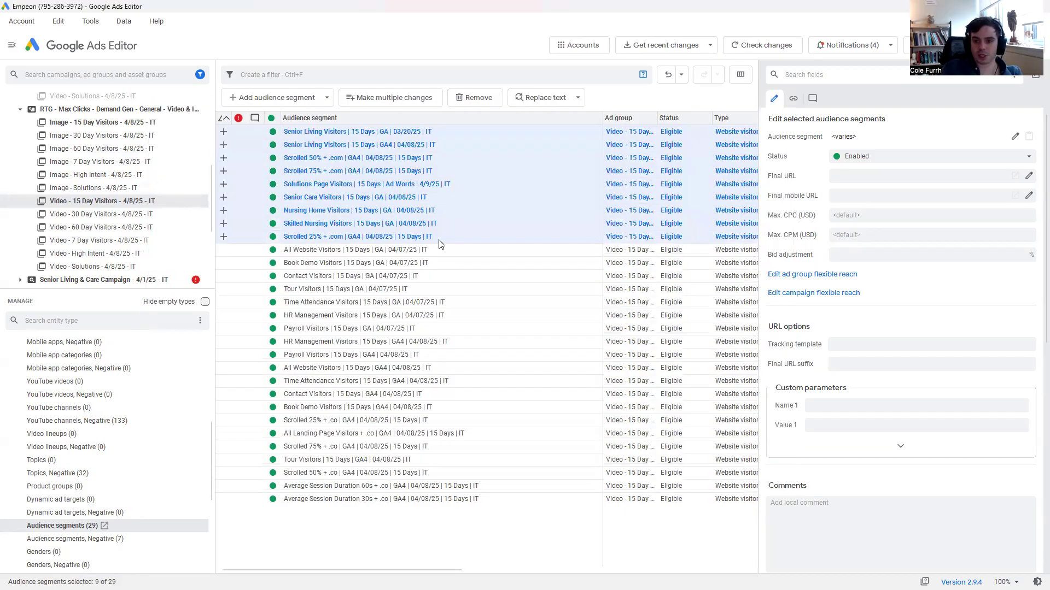
Copy the newly added 15-day segments, from Senior Living Visitors (GA, 03/20/25) through Scrolled 25% + .com.
{"action": "left_click", "coordinate": [247, 237]}
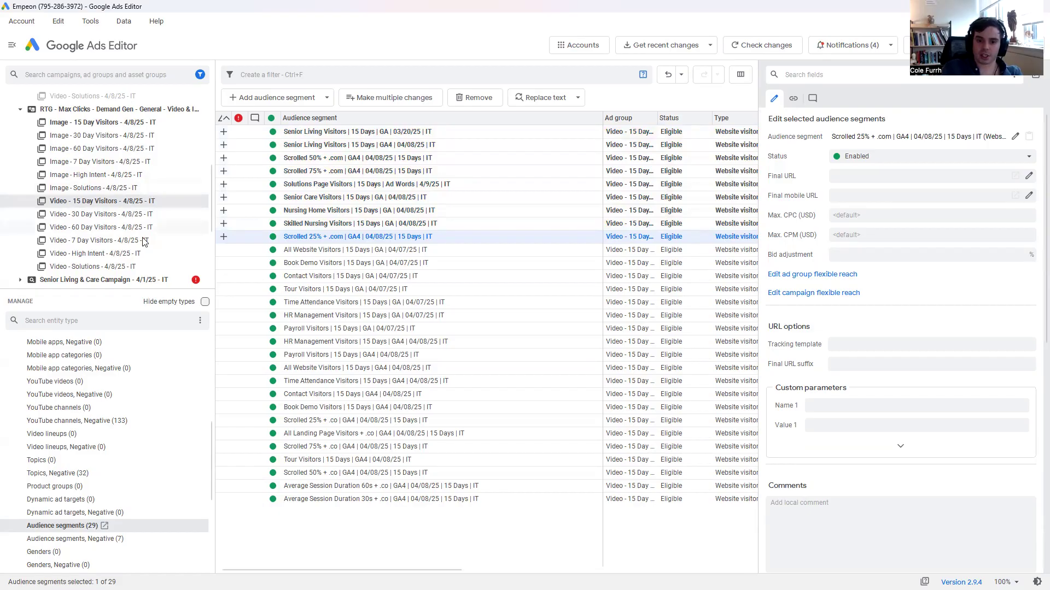
{"action": "scroll", "coordinate": [142, 173], "scroll_direction": "up", "scroll_amount": 2}
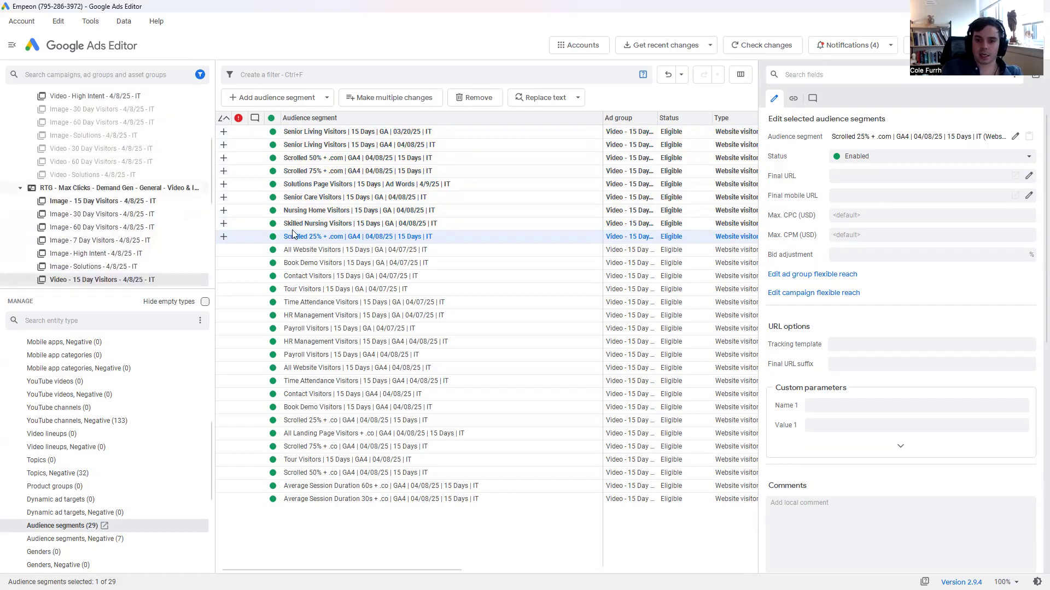
{"action": "left_click", "coordinate": [344, 134], "text": "shift"}
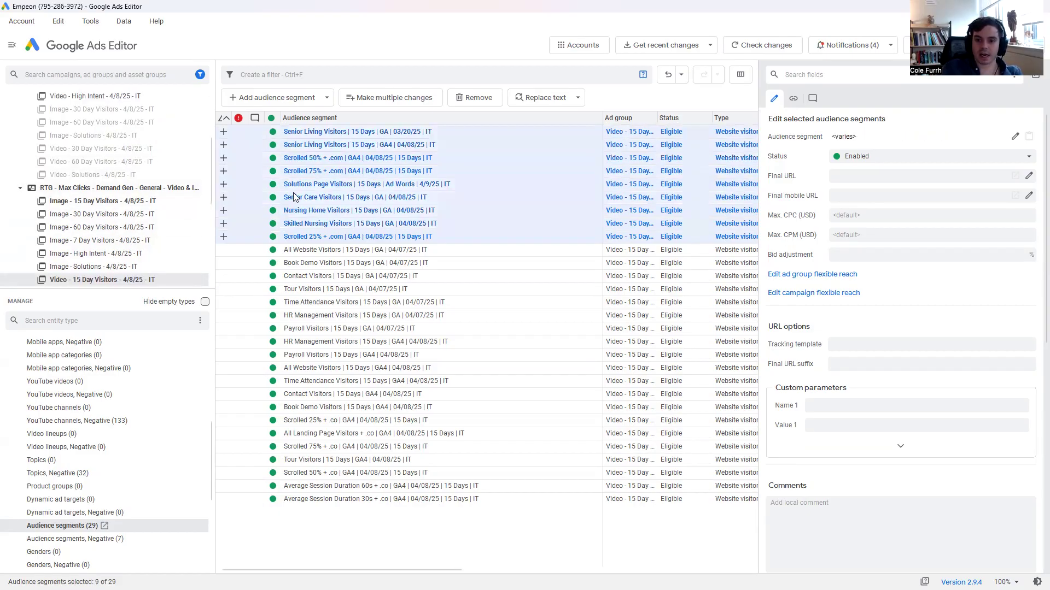
Review the segments of the second Demand Gen campaign's Image - 15 Day Visitors ad group and the first campaign's image and video 15-day ad groups.
{"action": "left_click", "coordinate": [141, 201]}
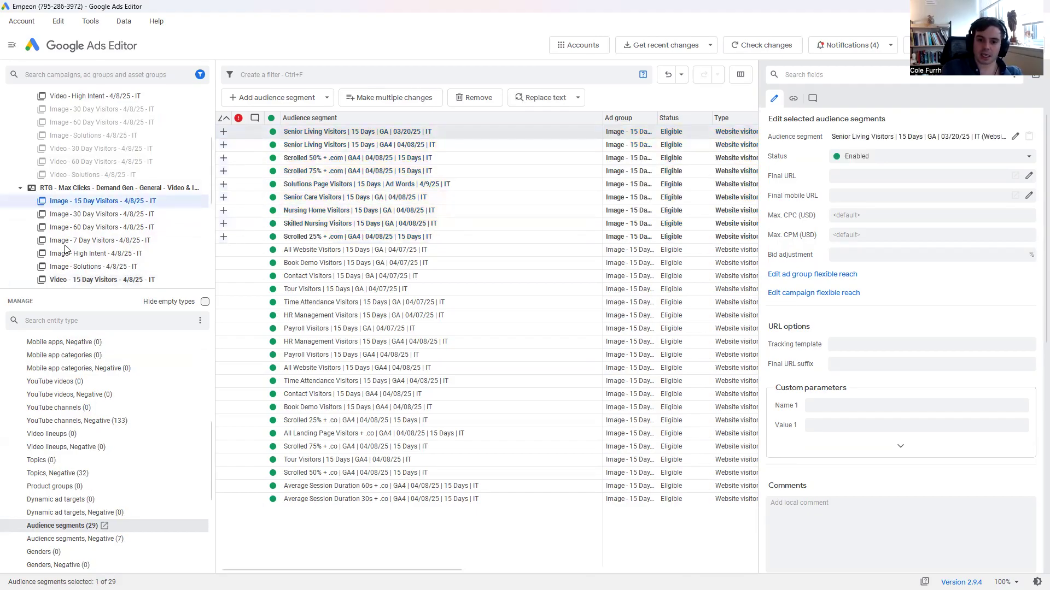
{"action": "scroll", "coordinate": [122, 205], "scroll_direction": "up", "scroll_amount": 2}
{"action": "left_click", "coordinate": [108, 149]}
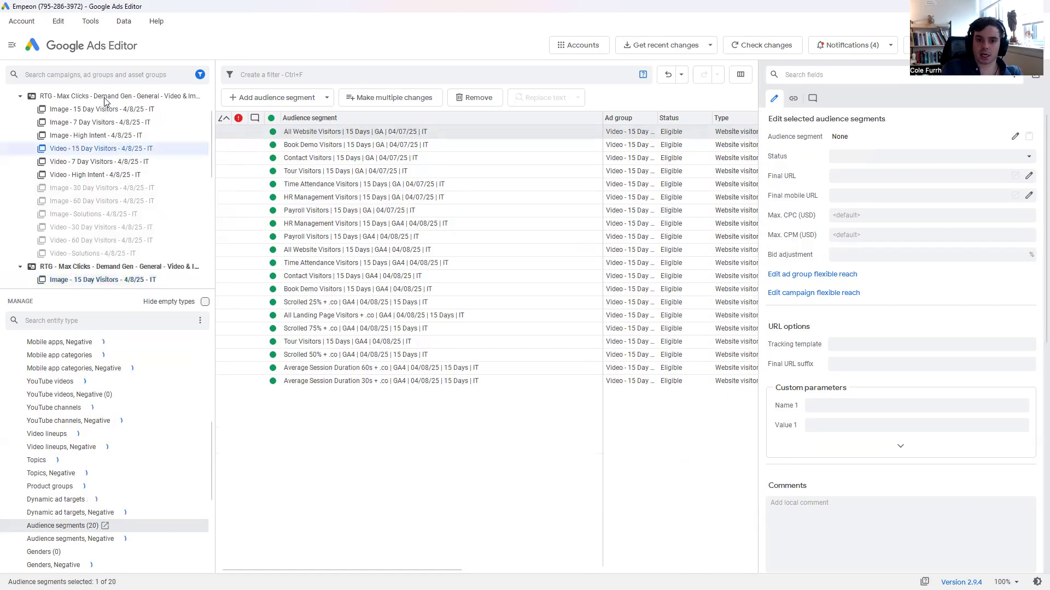
{"action": "left_click", "coordinate": [115, 110], "text": "ctrl"}
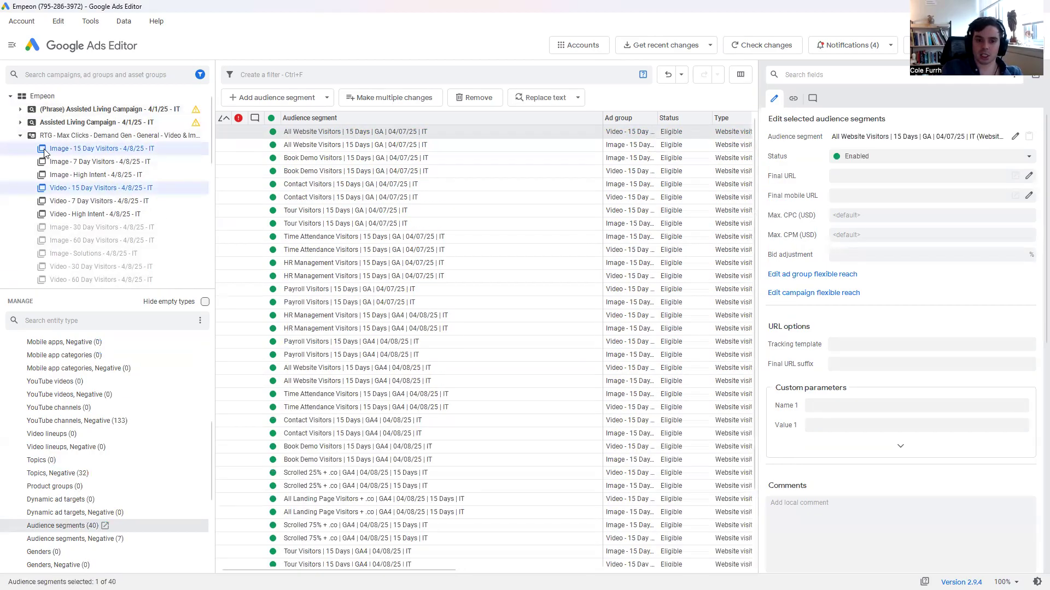
{"action": "scroll", "coordinate": [17, 229], "scroll_direction": "down", "scroll_amount": 2}
{"action": "scroll", "coordinate": [52, 201], "scroll_direction": "up", "scroll_amount": 7}
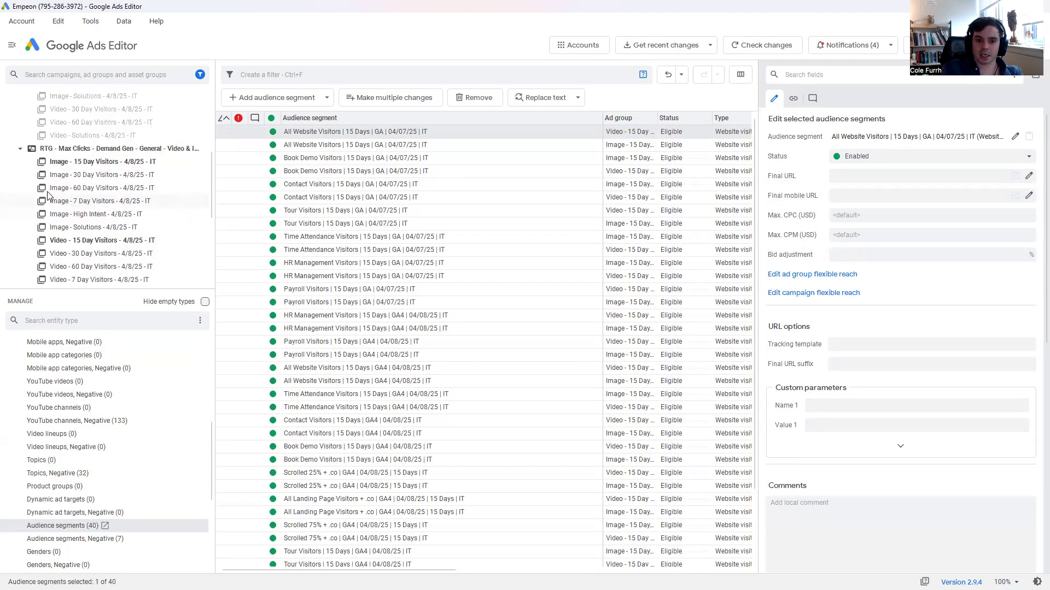
Include Display campaigns in the campaign list and select both Responsive - 15 Days ad groups of RTG - CPC - General.
{"action": "left_click", "coordinate": [200, 74]}
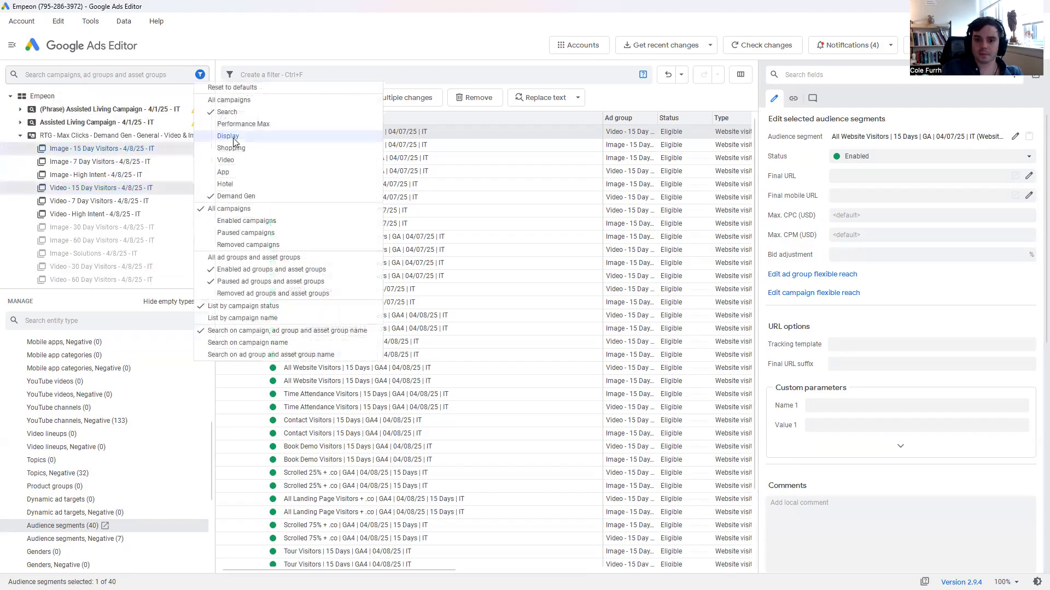
{"action": "left_click", "coordinate": [212, 134]}
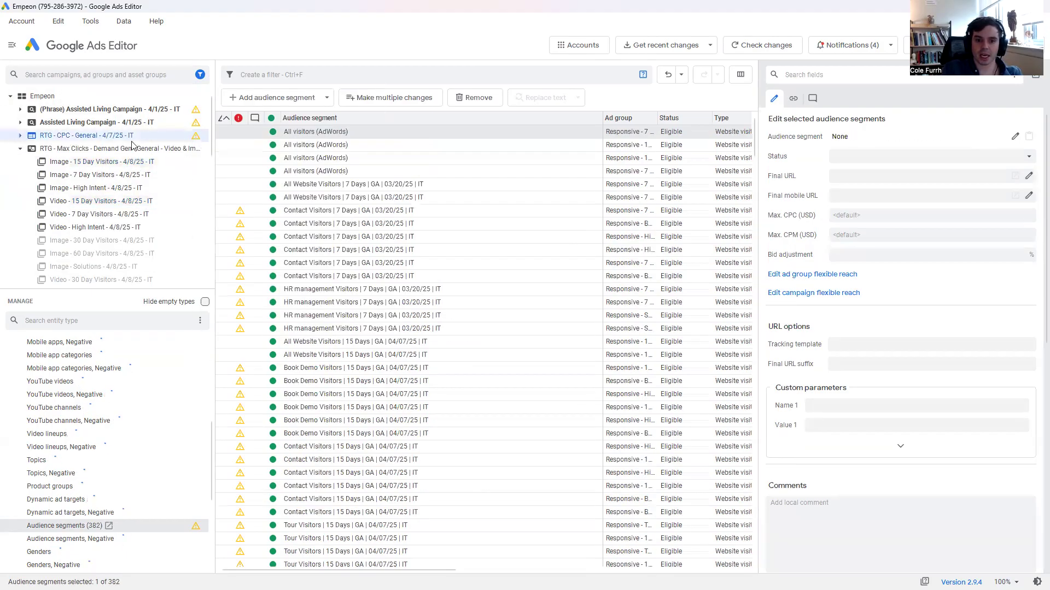
{"action": "left_click", "coordinate": [98, 163]}
{"action": "left_click", "coordinate": [105, 150], "text": "ctrl"}
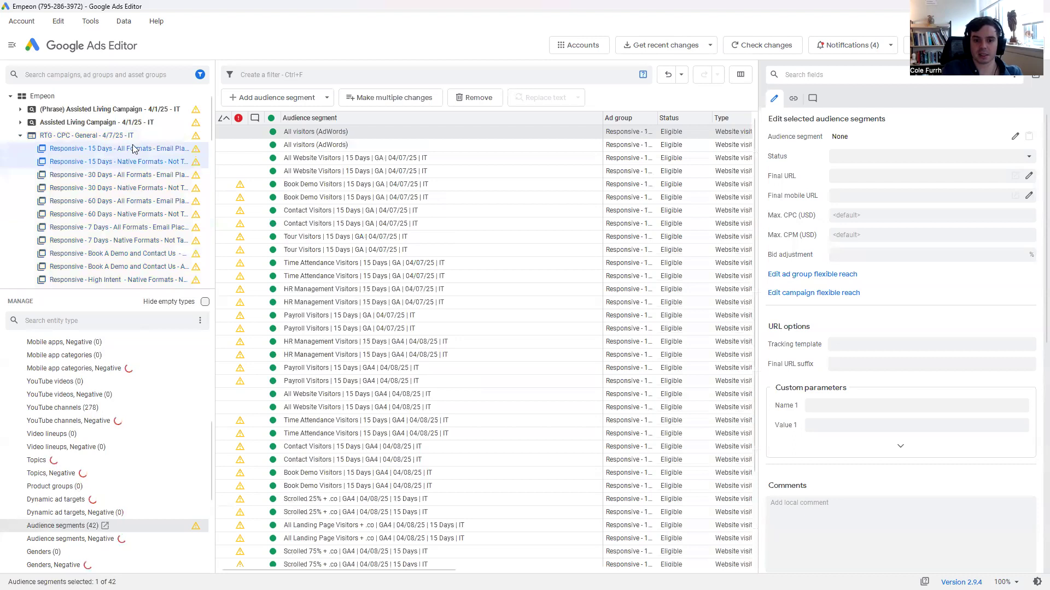
Add the Image - 15 Day Visitors and Video - 15 Day Visitors ad groups of the first Demand Gen campaign to the selection.
{"action": "scroll", "coordinate": [141, 149], "scroll_direction": "down", "scroll_amount": 1}
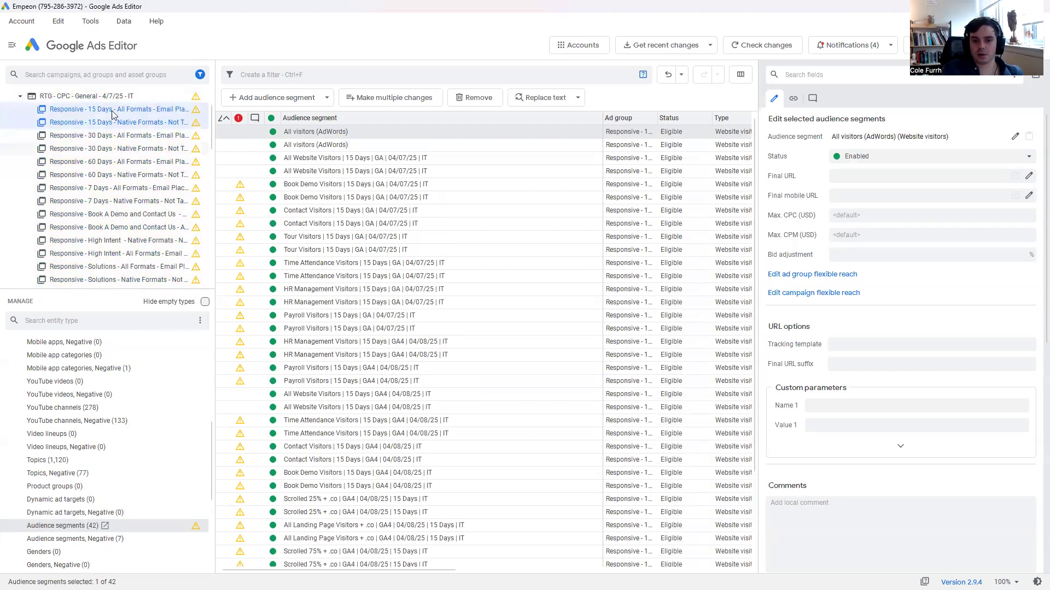
{"action": "scroll", "coordinate": [136, 136], "scroll_direction": "down", "scroll_amount": 3}
{"action": "scroll", "coordinate": [123, 203], "scroll_direction": "down", "scroll_amount": 1}
{"action": "left_click", "coordinate": [90, 174]}
{"action": "left_click", "coordinate": [94, 214], "text": "ctrl"}
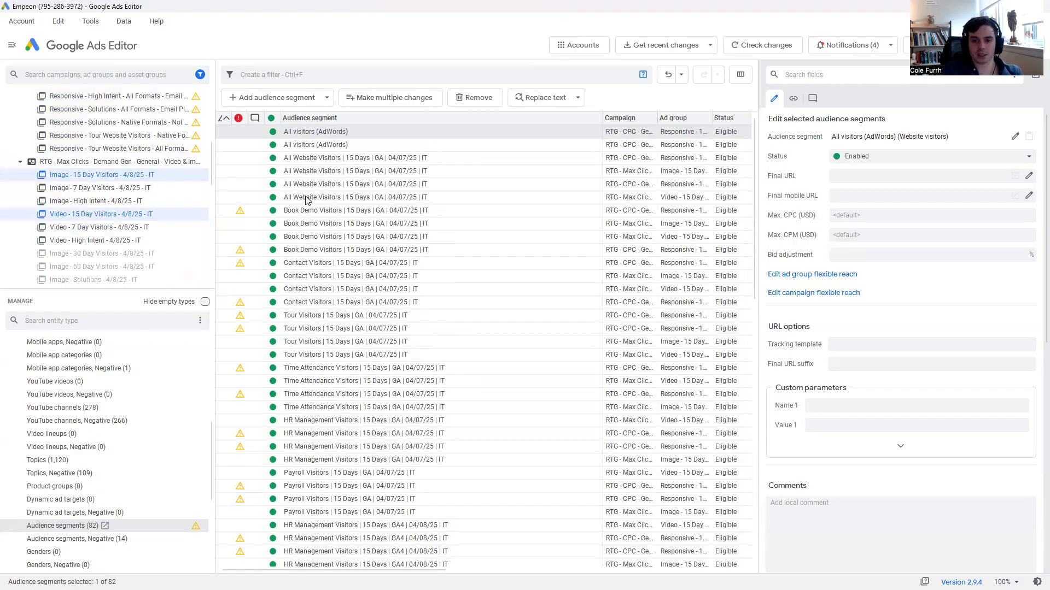
Paste the copied audience segments at ad group level into all four selected 15-day ad groups.
{"action": "key", "text": "ctrl+v"}
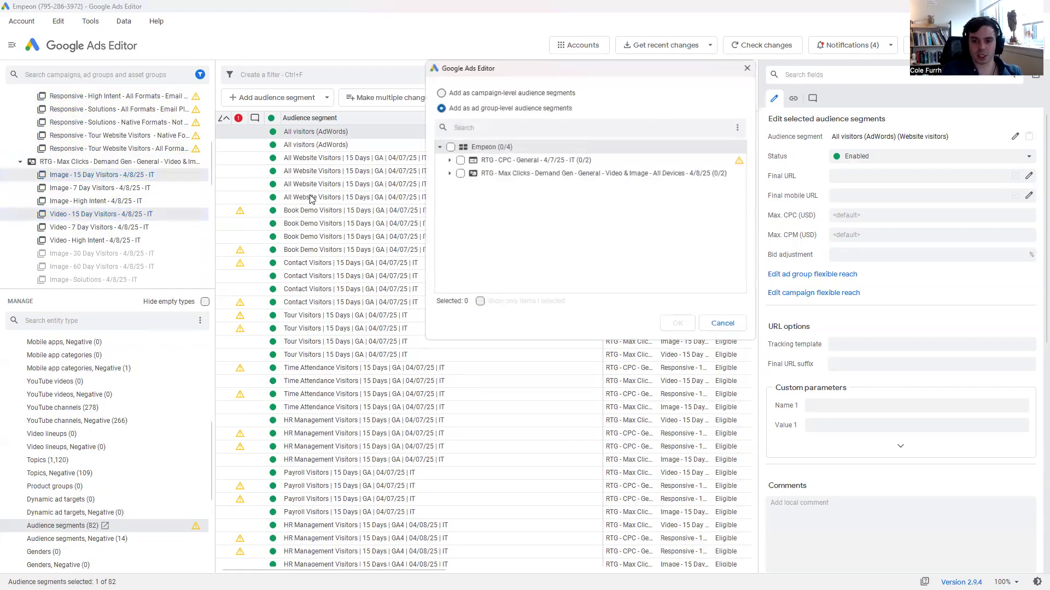
{"action": "left_click", "coordinate": [450, 148]}
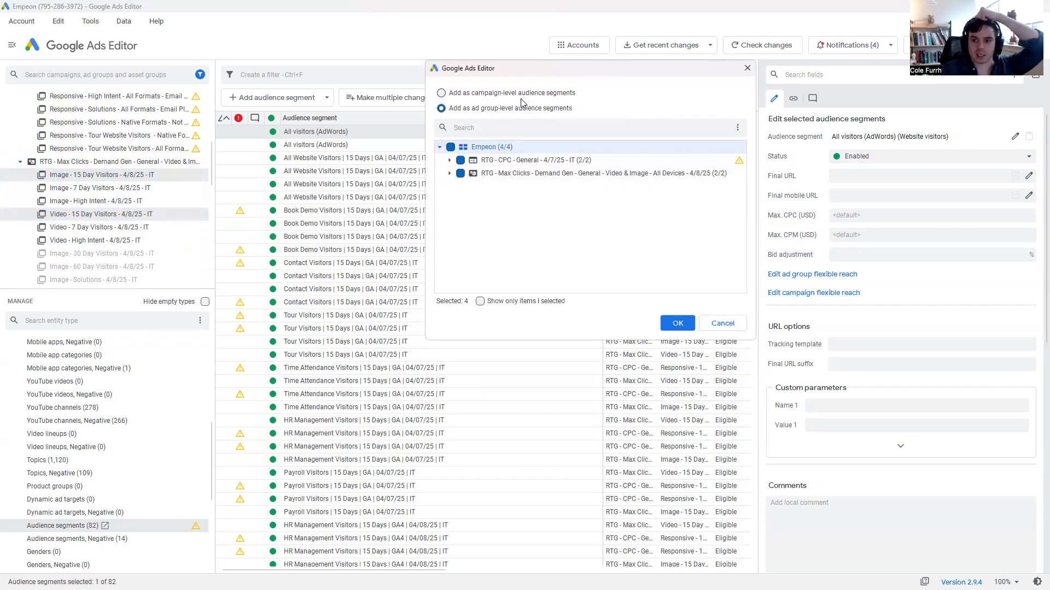
{"action": "left_click", "coordinate": [678, 323]}
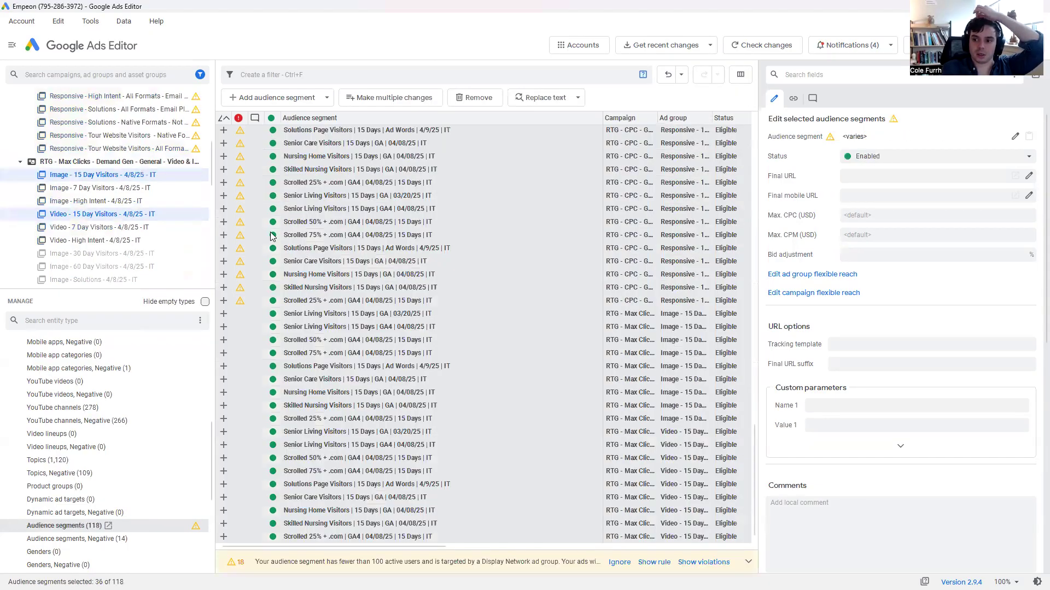
{"action": "scroll", "coordinate": [283, 234], "scroll_direction": "up", "scroll_amount": 10}
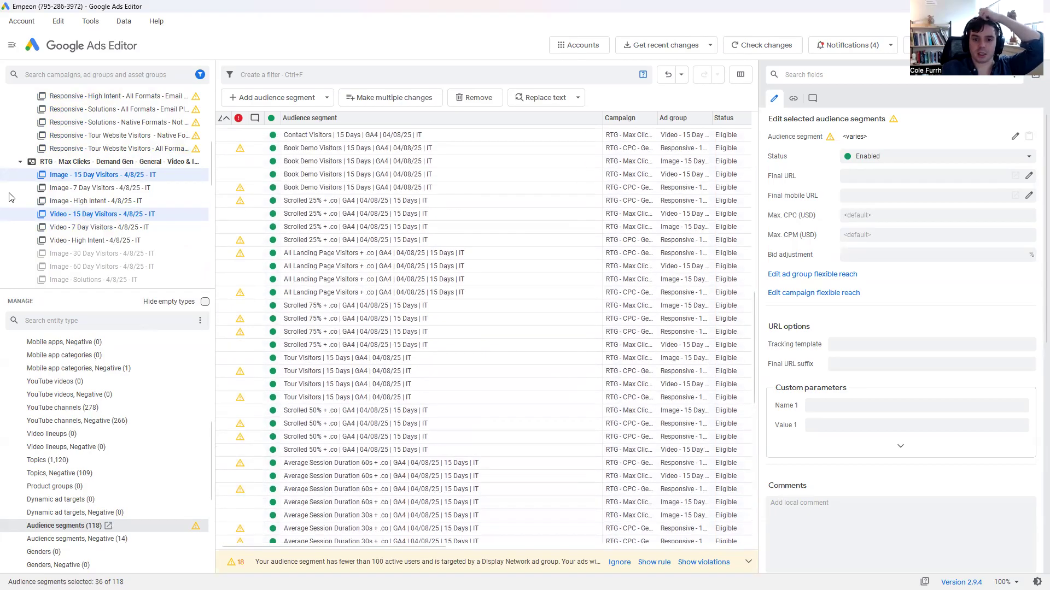
Check the audience segments of the Video - 30 Day and Video - 60 Day Visitors ad groups in the second Demand Gen campaign.
{"action": "scroll", "coordinate": [131, 196], "scroll_direction": "down", "scroll_amount": 7}
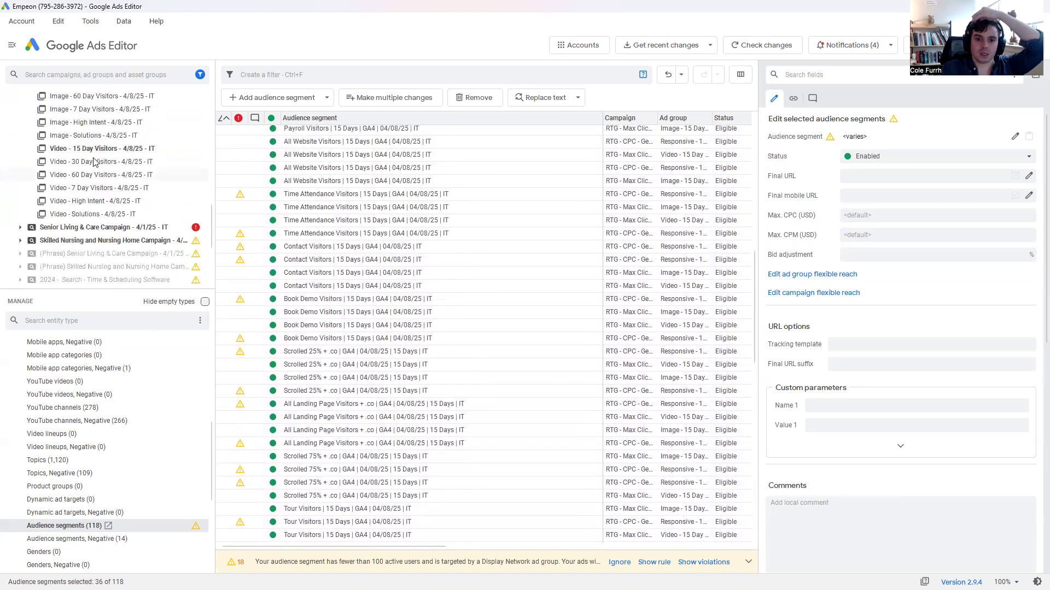
{"action": "left_click", "coordinate": [93, 175]}
{"action": "left_click", "coordinate": [133, 162], "text": "ctrl"}
{"action": "scroll", "coordinate": [147, 183], "scroll_direction": "up", "scroll_amount": 2}
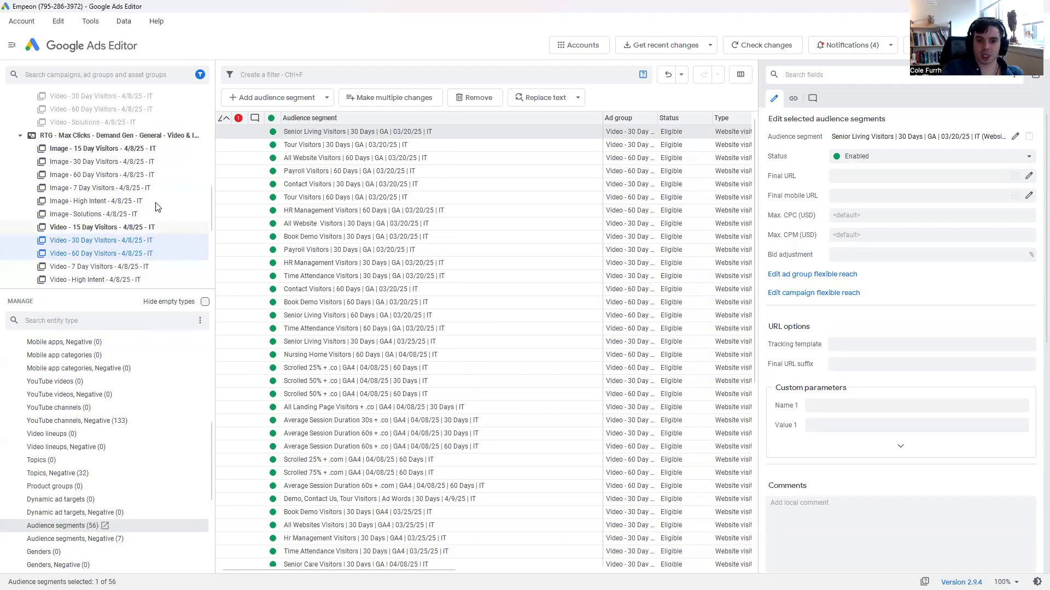
Start adding an ad group-level segment to the second Demand Gen campaign's Image - 7 Day Visitors and filter its remarketing lists by 7.
{"action": "left_click", "coordinate": [142, 191]}
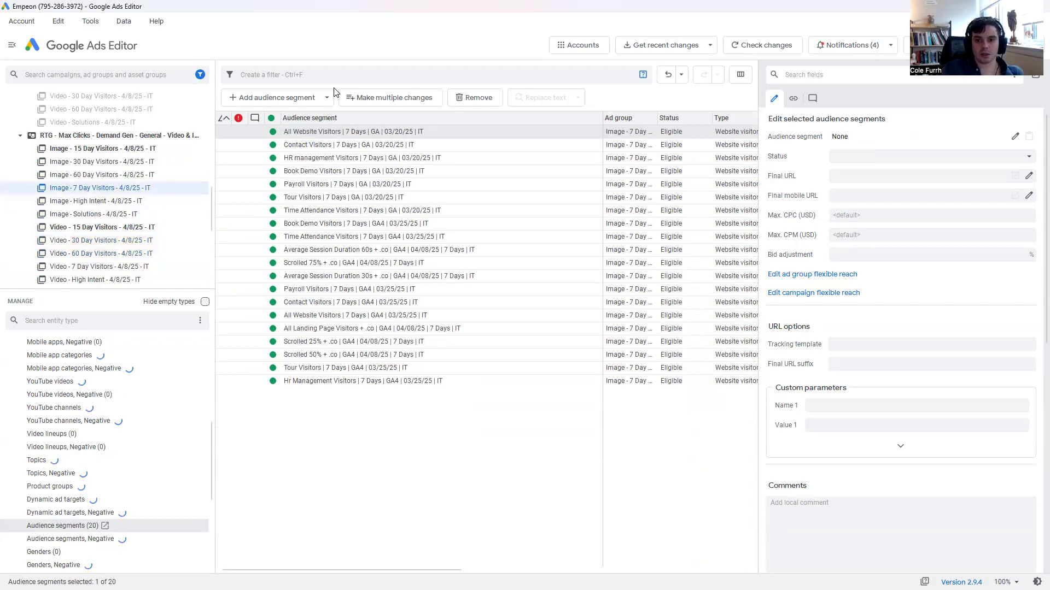
{"action": "left_click", "coordinate": [306, 99]}
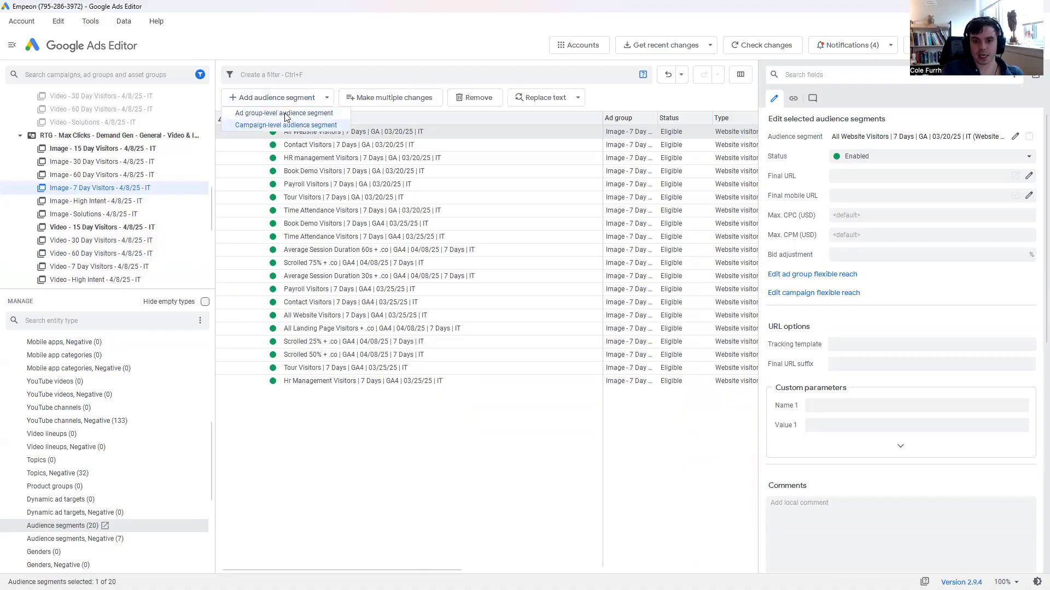
{"action": "left_click", "coordinate": [285, 112]}
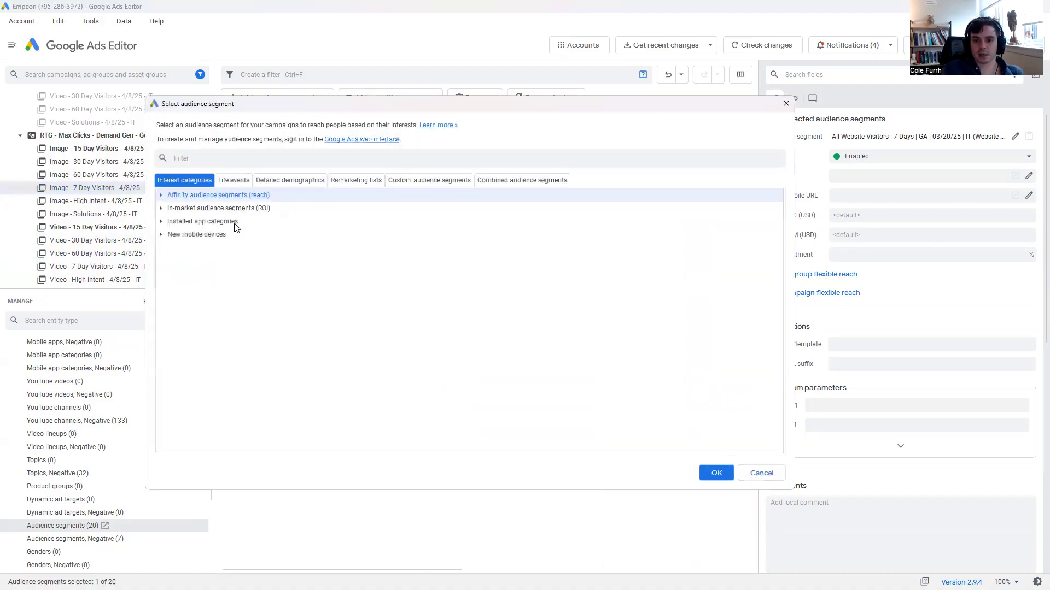
{"action": "left_click", "coordinate": [349, 182]}
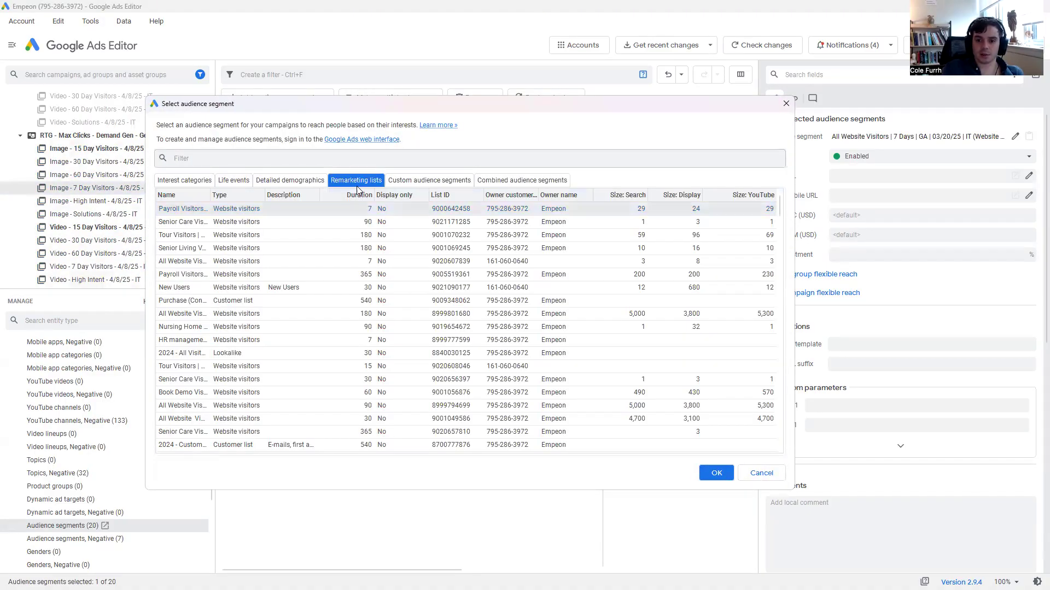
{"action": "type", "text": "7"}
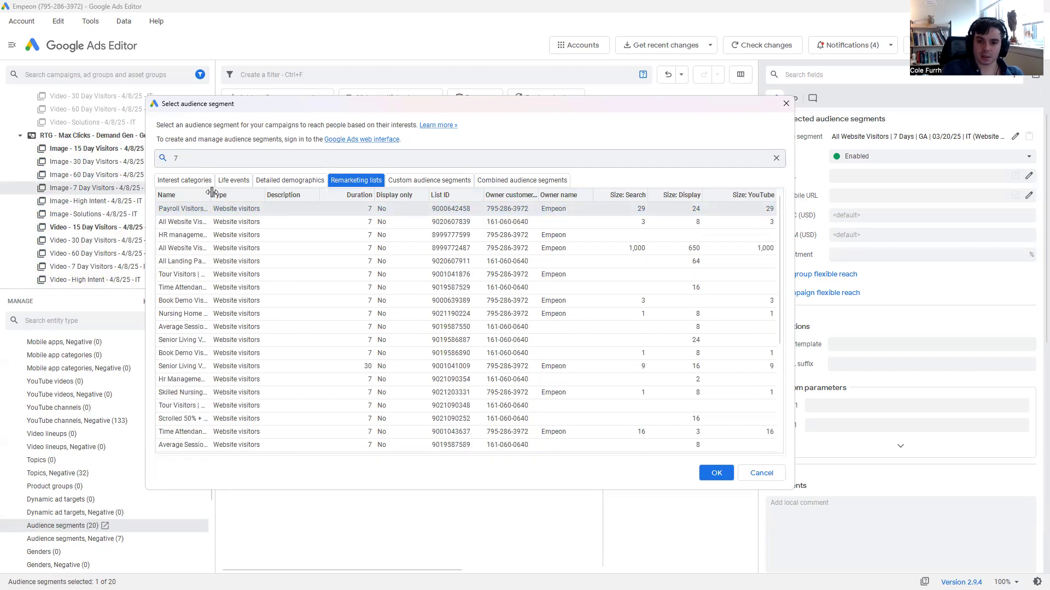
Widen the Name column, select the filtered 7-day remarketing lists and add them to the ad group.
{"action": "left_click_drag", "start_coordinate": [211, 196], "coordinate": [400, 196]}
{"action": "scroll", "coordinate": [360, 328], "scroll_direction": "down", "scroll_amount": 2}
{"action": "scroll", "coordinate": [361, 336], "scroll_direction": "down", "scroll_amount": 3}
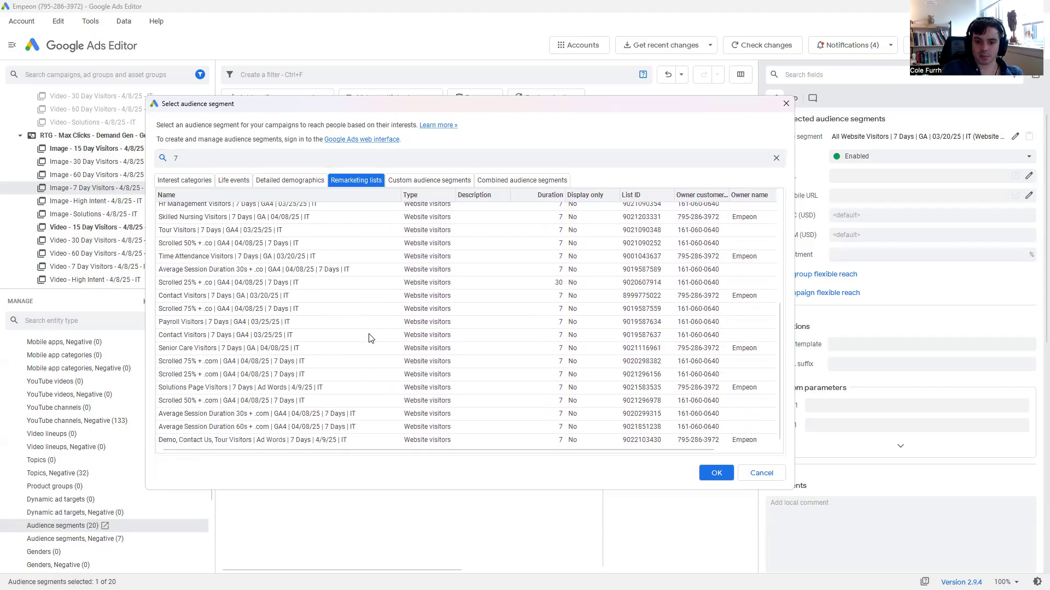
{"action": "key", "text": "ctrl+a"}
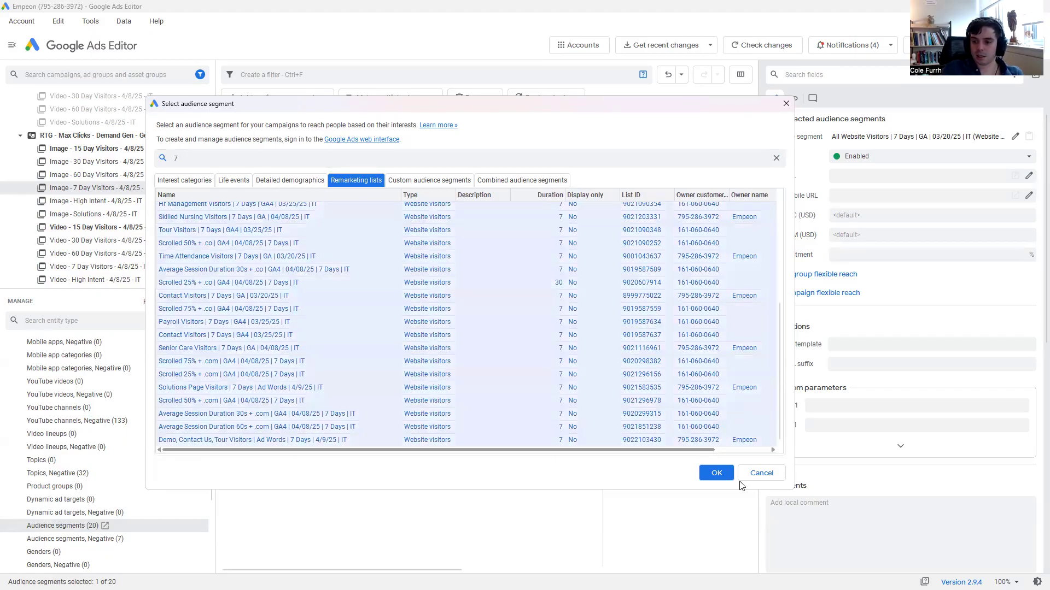
{"action": "left_click", "coordinate": [715, 474]}
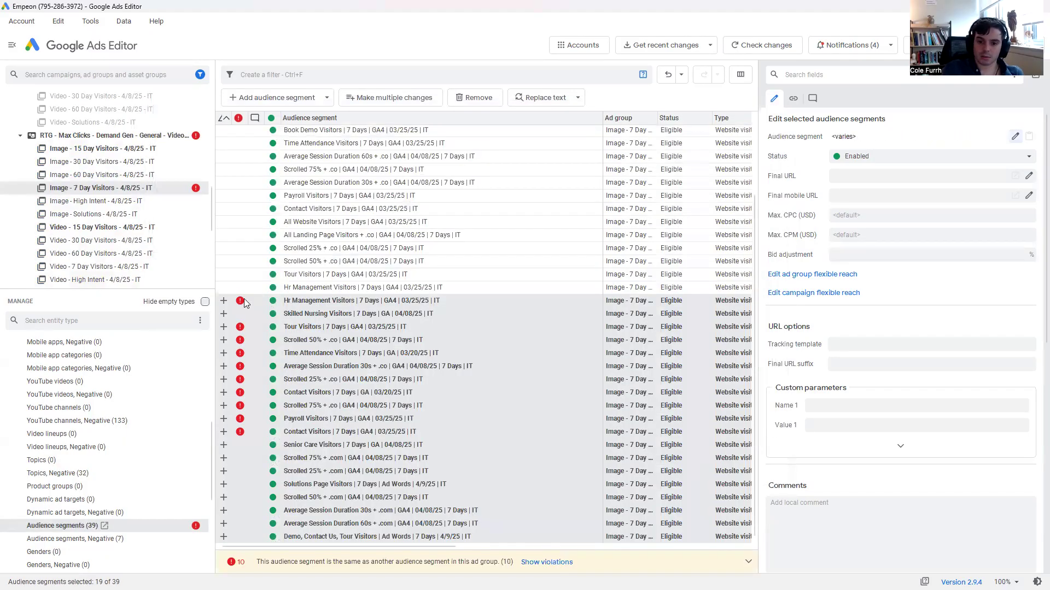
Delete the newly added segments flagged as duplicates, from Hr Management Visitors through Contact Visitors, keeping Skilled Nursing Visitors.
{"action": "left_click", "coordinate": [250, 302]}
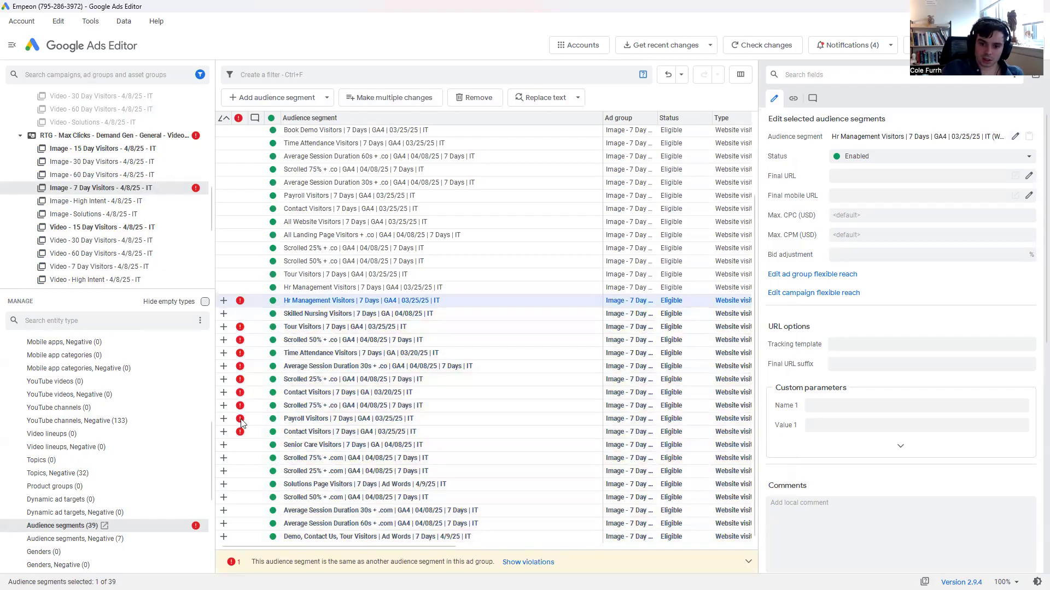
{"action": "left_click", "coordinate": [251, 436], "text": "shift"}
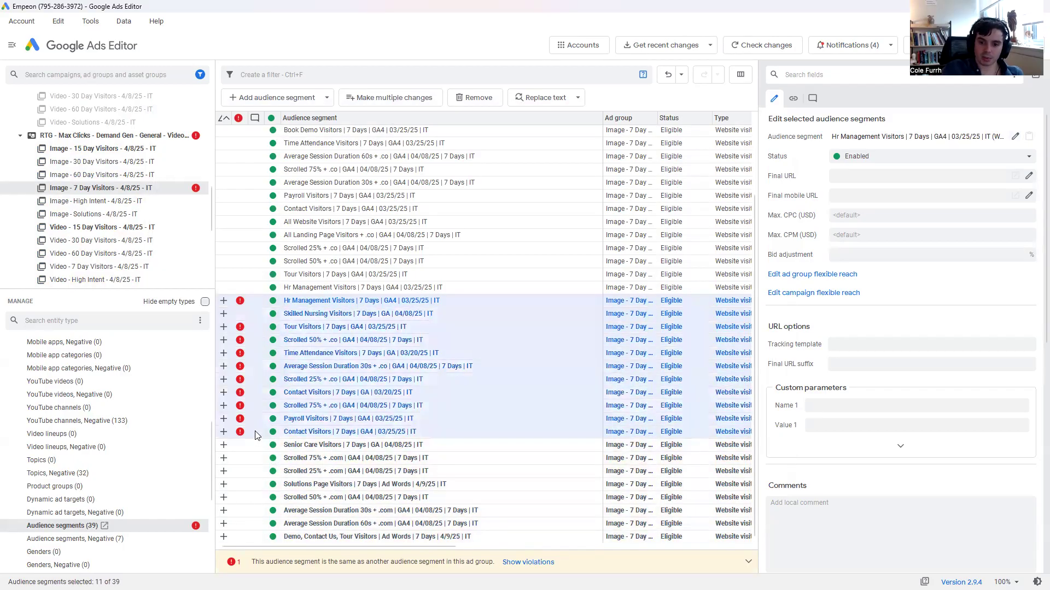
{"action": "left_click", "coordinate": [252, 315], "text": "ctrl"}
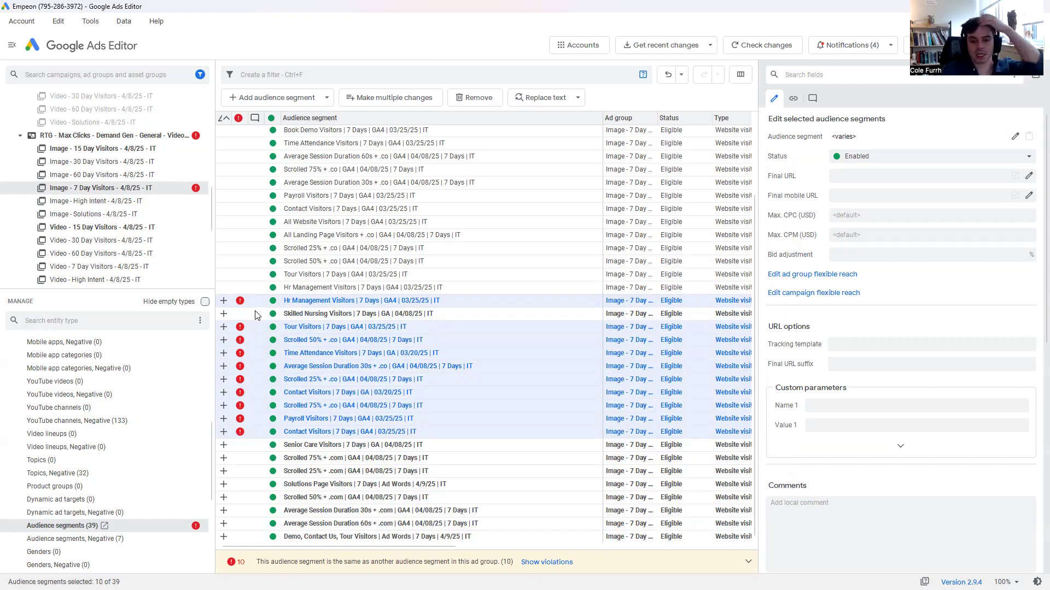
{"action": "key", "text": "Delete"}
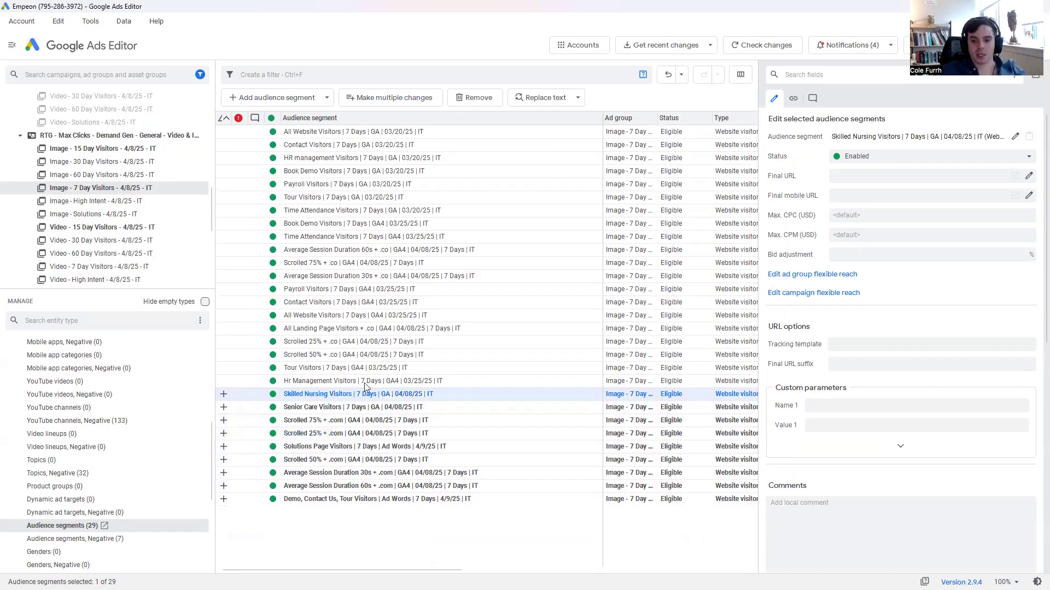
Copy the newly added 7-day segments and select the remaining 7 Day Visitors ad groups of both Demand Gen campaigns.
{"action": "left_click", "coordinate": [400, 499], "text": "shift"}
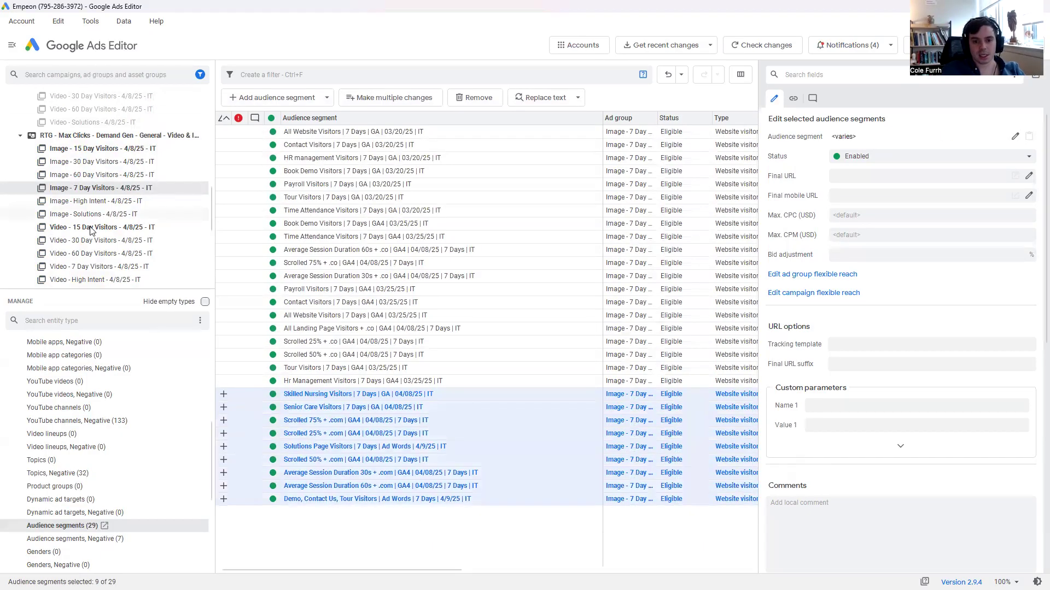
{"action": "left_click", "coordinate": [120, 266]}
{"action": "scroll", "coordinate": [103, 158], "scroll_direction": "up", "scroll_amount": 3}
{"action": "left_click", "coordinate": [99, 149], "text": "ctrl"}
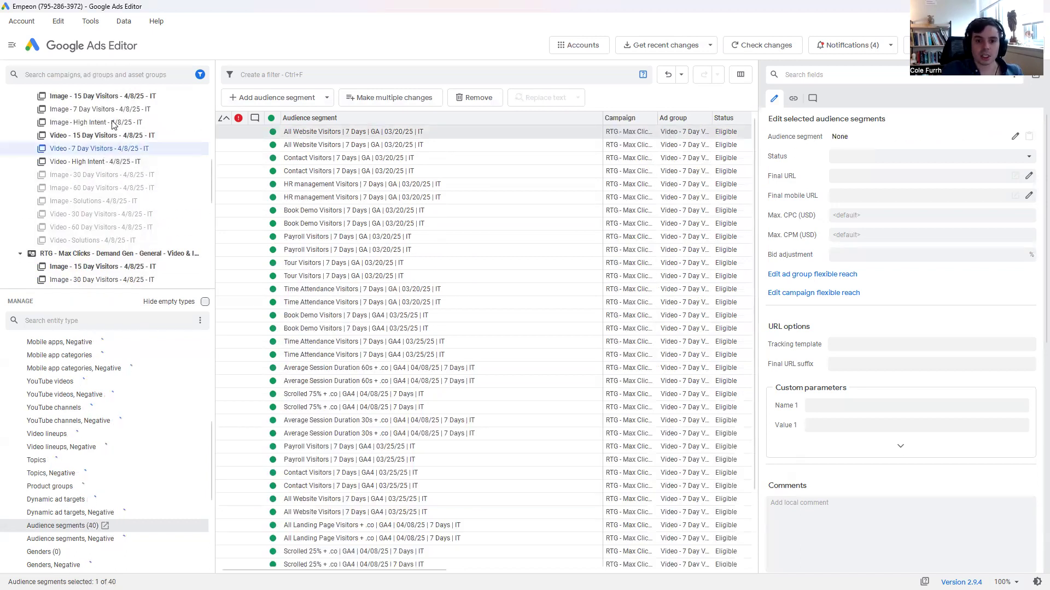
{"action": "left_click", "coordinate": [101, 109], "text": "ctrl"}
Add both Responsive - 7 Days ad groups to the selection and paste the segments at ad group level into all selected ad groups.
{"action": "scroll", "coordinate": [106, 137], "scroll_direction": "up", "scroll_amount": 4}
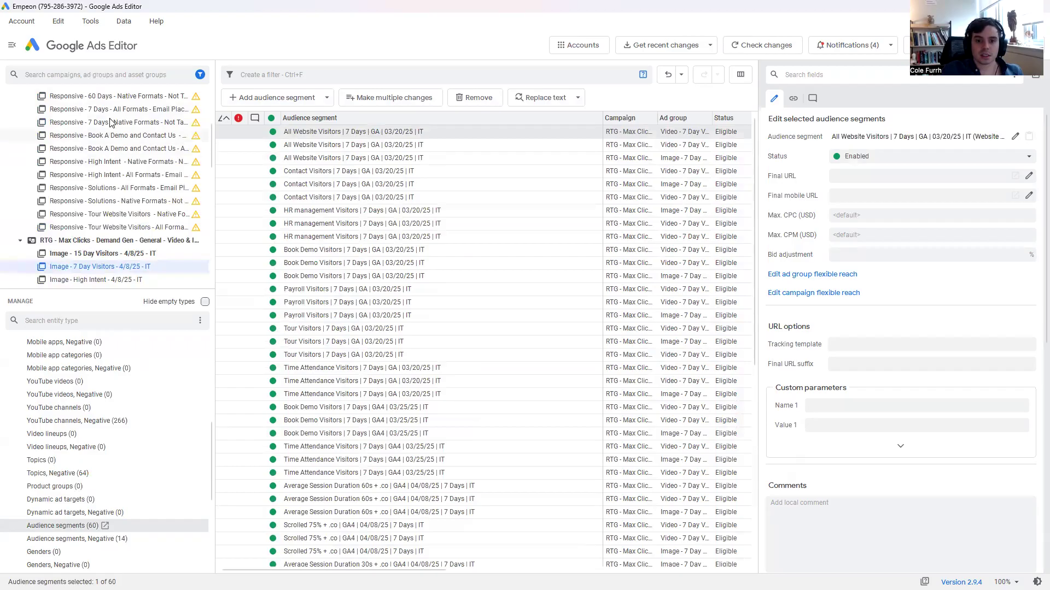
{"action": "left_click", "coordinate": [112, 122], "text": "ctrl"}
{"action": "left_click", "coordinate": [112, 109], "text": "ctrl"}
{"action": "scroll", "coordinate": [109, 164], "scroll_direction": "up", "scroll_amount": 3}
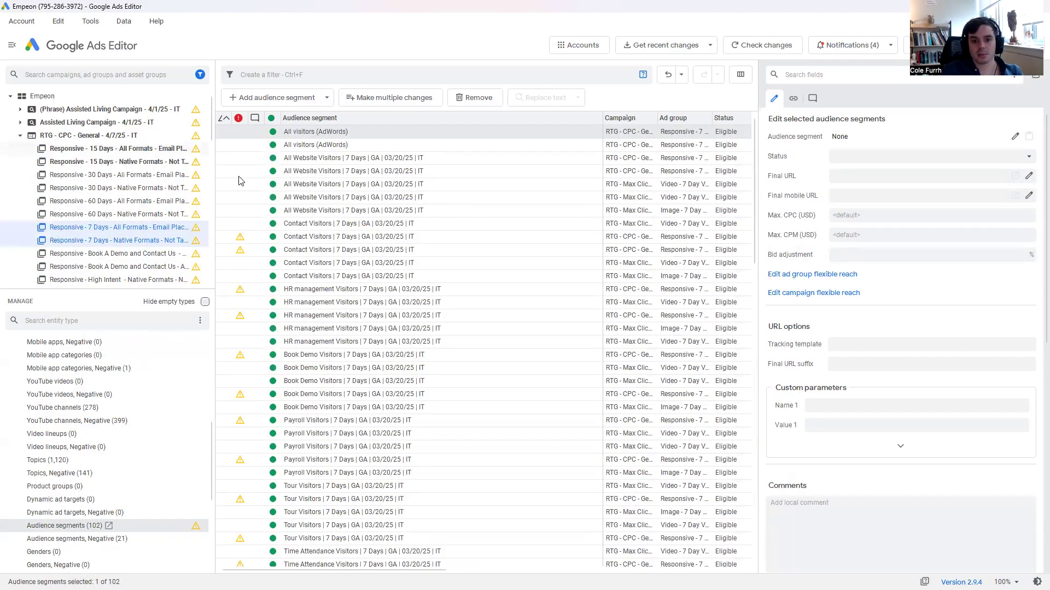
{"action": "left_click", "coordinate": [278, 97]}
{"action": "left_click", "coordinate": [450, 148]}
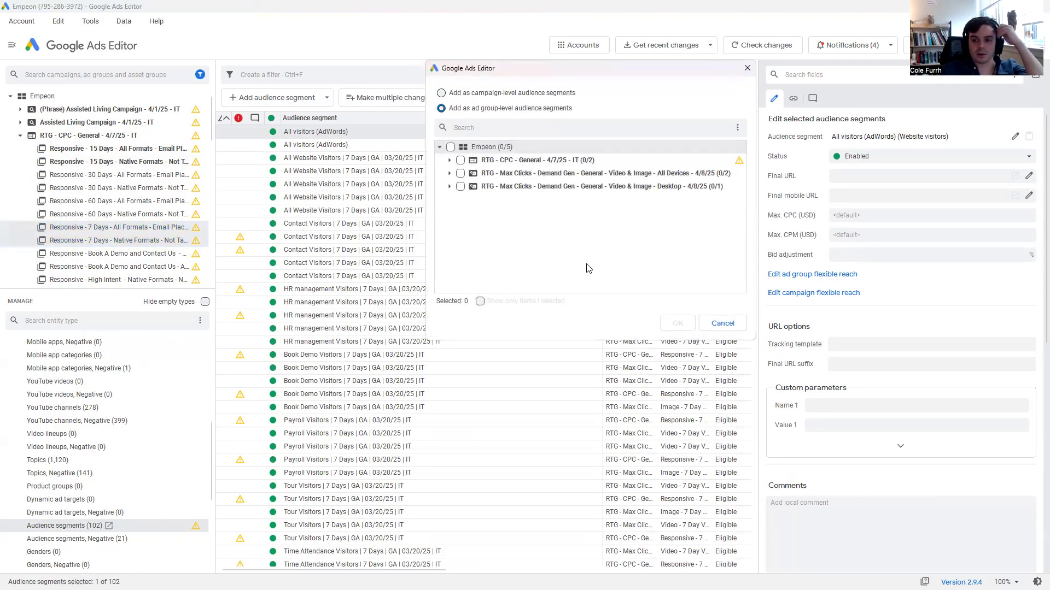
{"action": "left_click", "coordinate": [676, 323]}
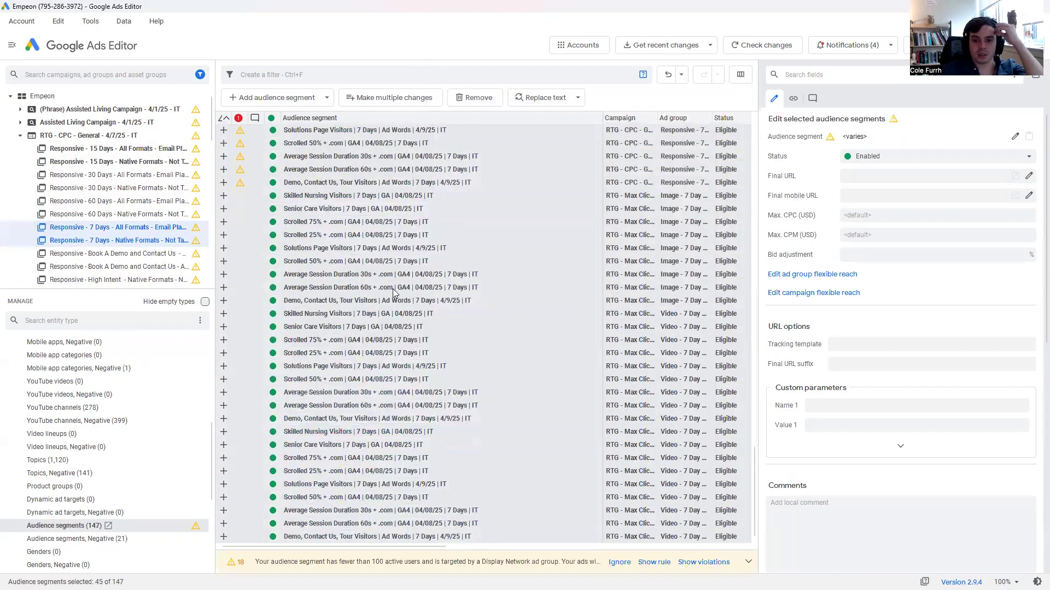
Select the Skilled Nursing and Nursing Home, Senior Living & Care, Assisted Living and (Phrase) Assisted Living campaigns together.
{"action": "scroll", "coordinate": [125, 195], "scroll_direction": "down", "scroll_amount": 10}
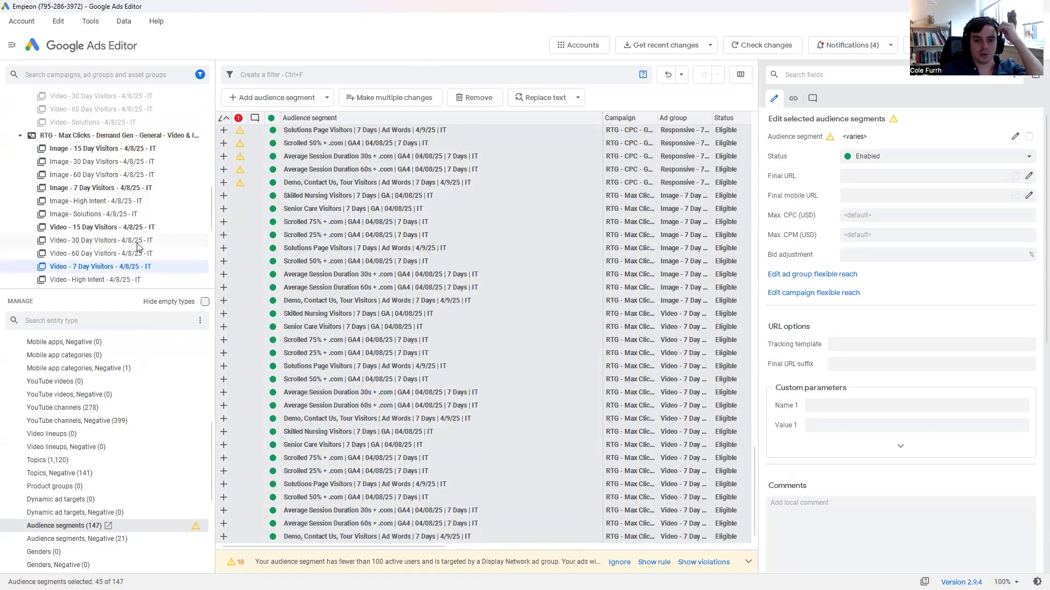
{"action": "scroll", "coordinate": [147, 234], "scroll_direction": "down", "scroll_amount": 2}
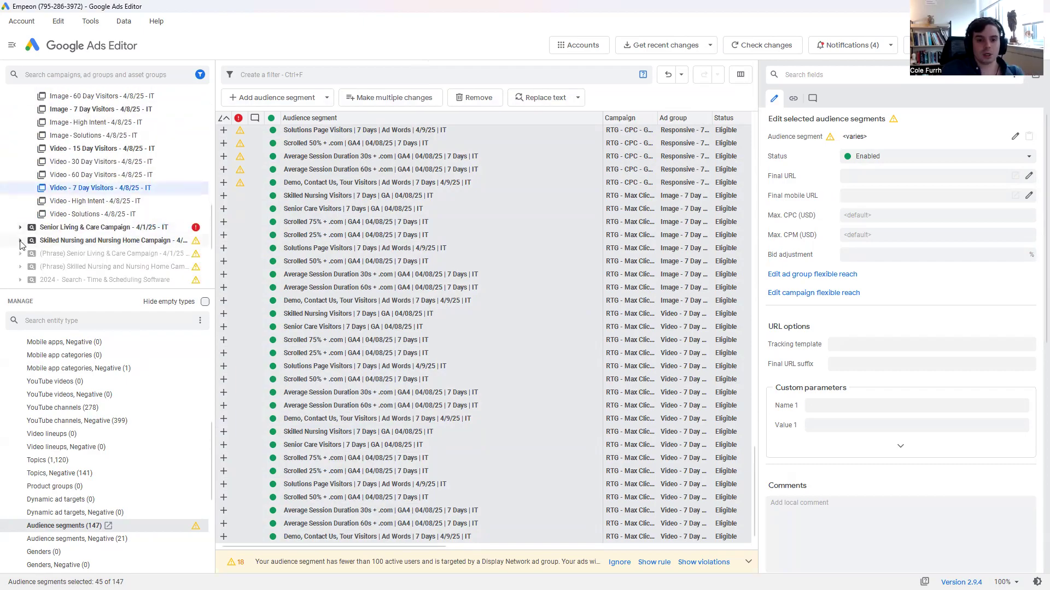
{"action": "left_click", "coordinate": [23, 243]}
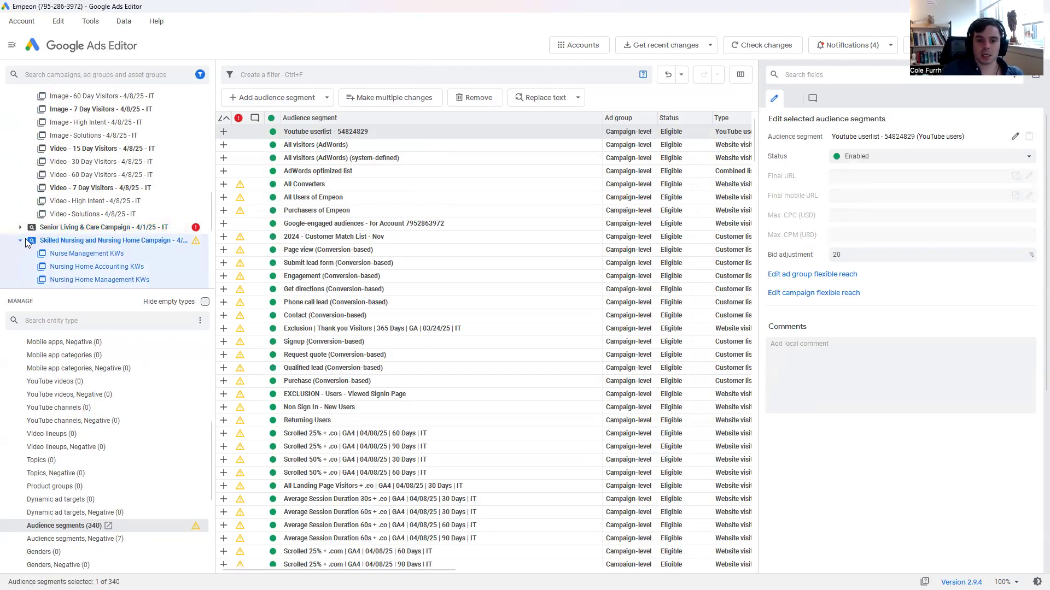
{"action": "left_click", "coordinate": [20, 241]}
{"action": "left_click", "coordinate": [82, 228], "text": "ctrl"}
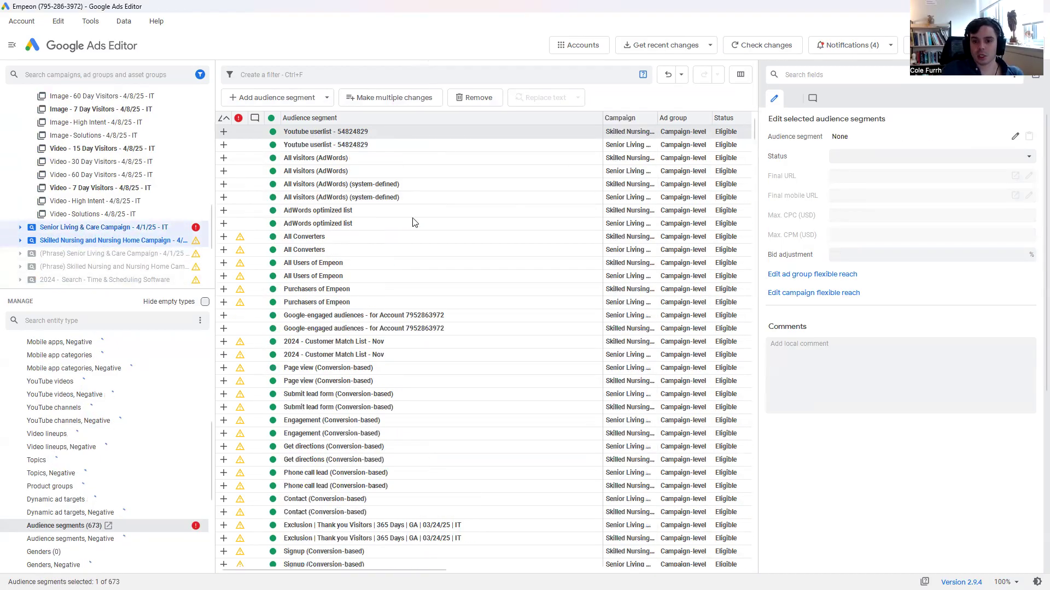
{"action": "scroll", "coordinate": [140, 181], "scroll_direction": "up", "scroll_amount": 8}
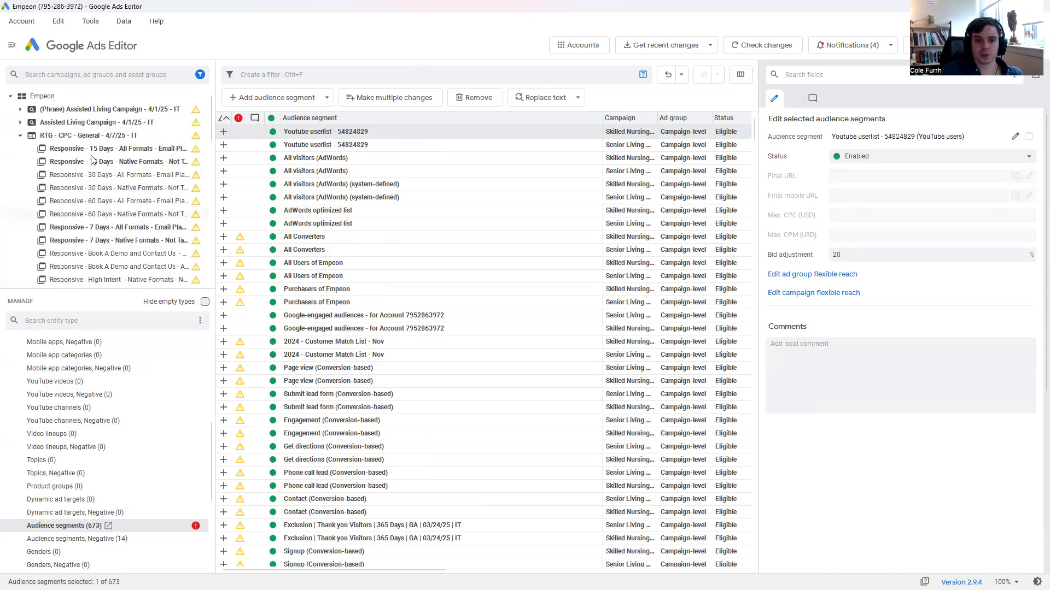
{"action": "left_click", "coordinate": [96, 123], "text": "ctrl"}
{"action": "left_click", "coordinate": [115, 111], "text": "ctrl"}
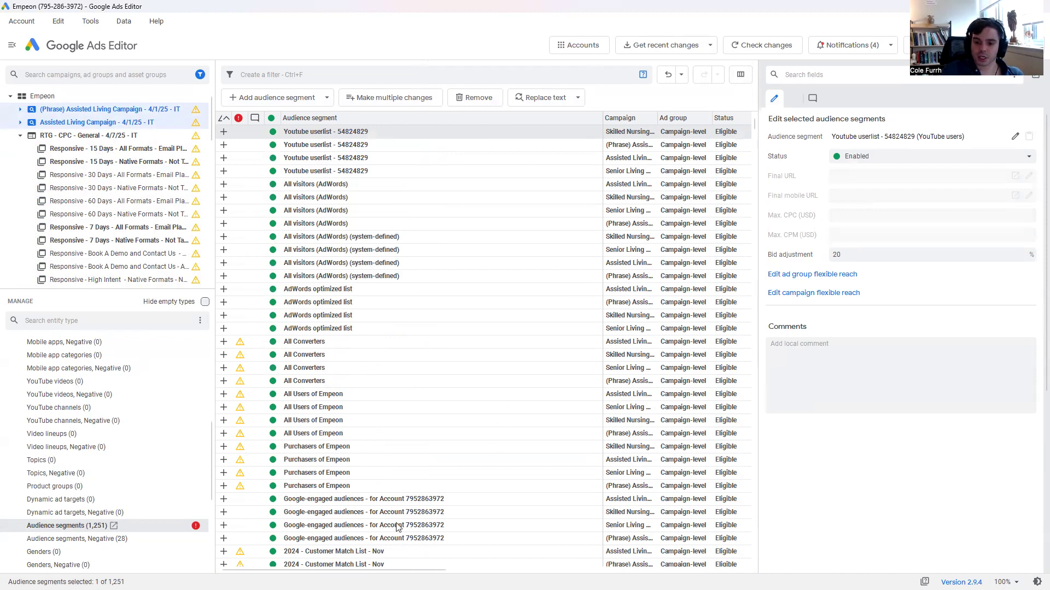
Narrow the Audience segment column and review the Bid adjustment and Targeting Setting of the campaign-level segments.
{"action": "left_click_drag", "start_coordinate": [312, 571], "coordinate": [359, 563]}
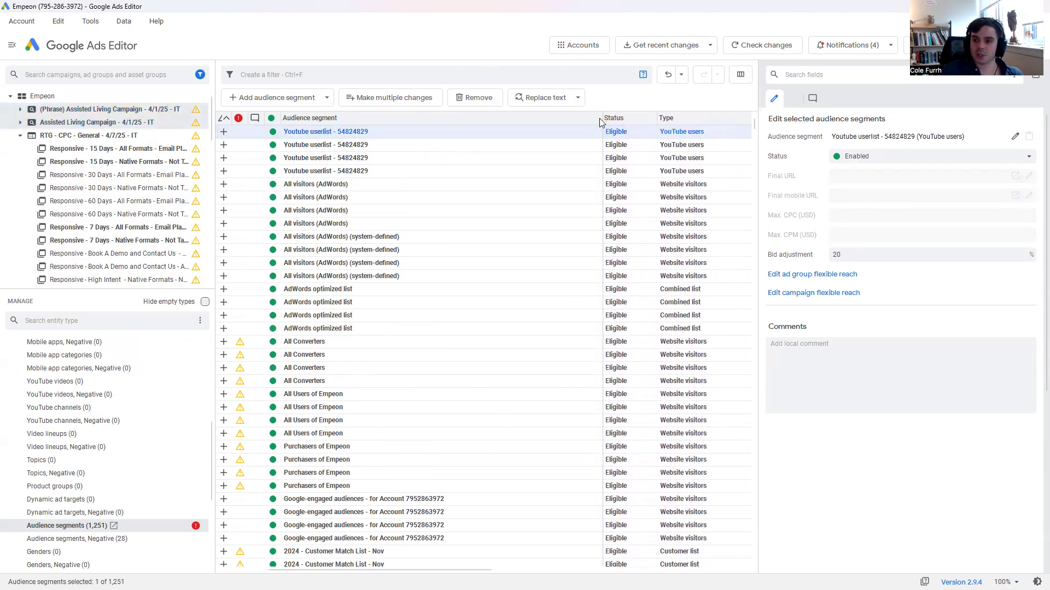
{"action": "left_click_drag", "start_coordinate": [601, 117], "coordinate": [427, 117]}
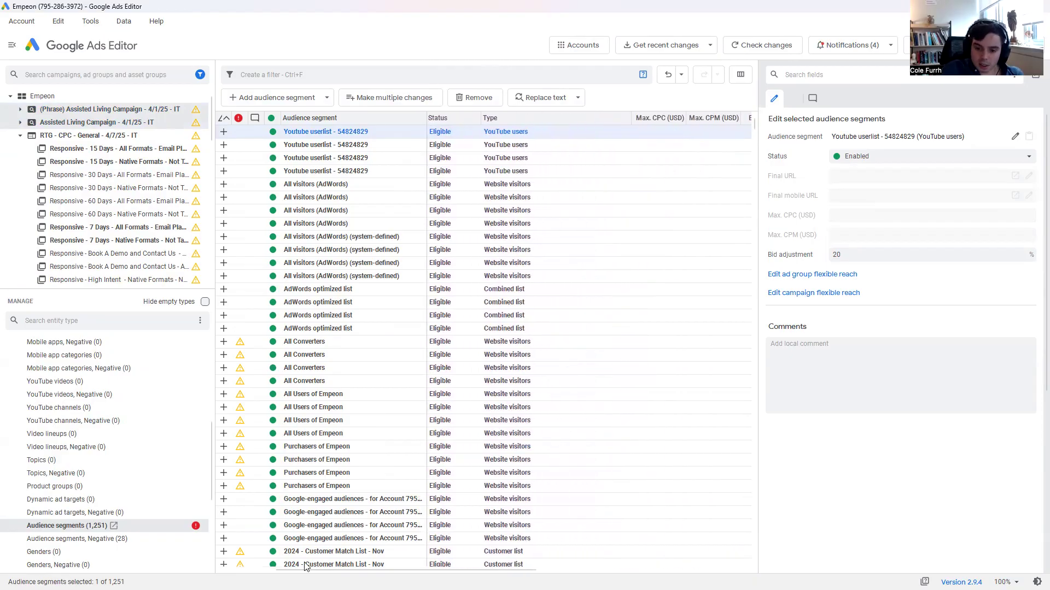
{"action": "left_click_drag", "start_coordinate": [305, 570], "coordinate": [441, 569]}
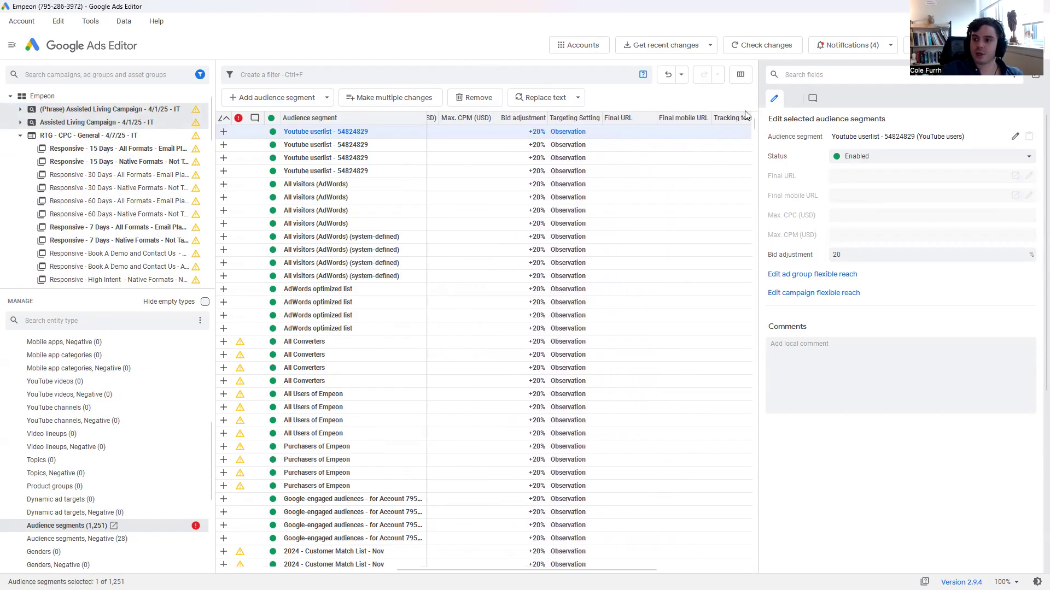
{"action": "left_click_drag", "start_coordinate": [754, 126], "coordinate": [750, 265]}
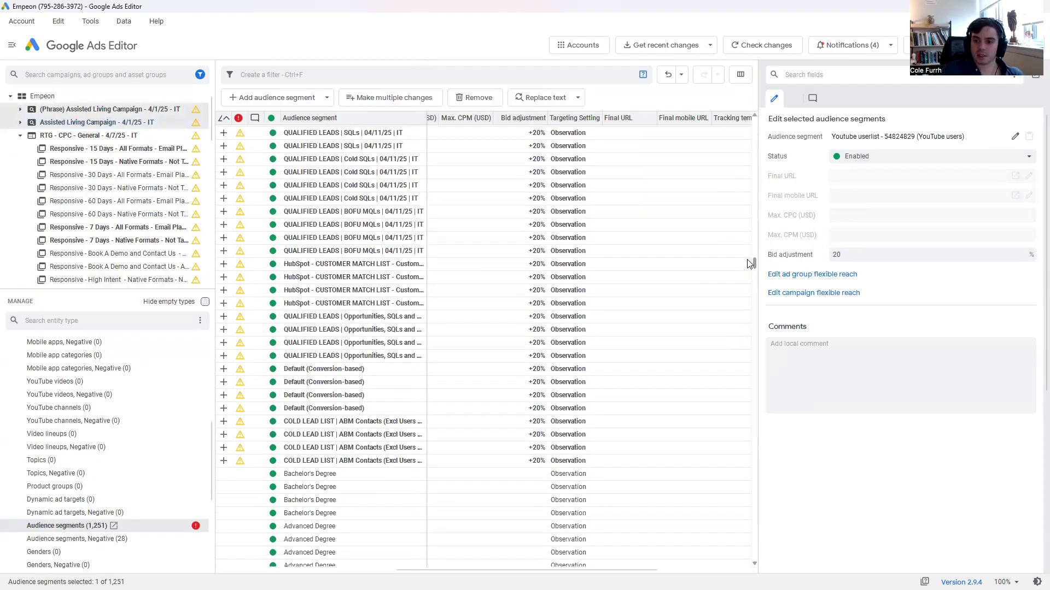
Try a bulk bid adjustment of 1020% on the newly added campaign-level segments and set it back to 20%.
{"action": "left_click", "coordinate": [607, 440], "text": "shift"}
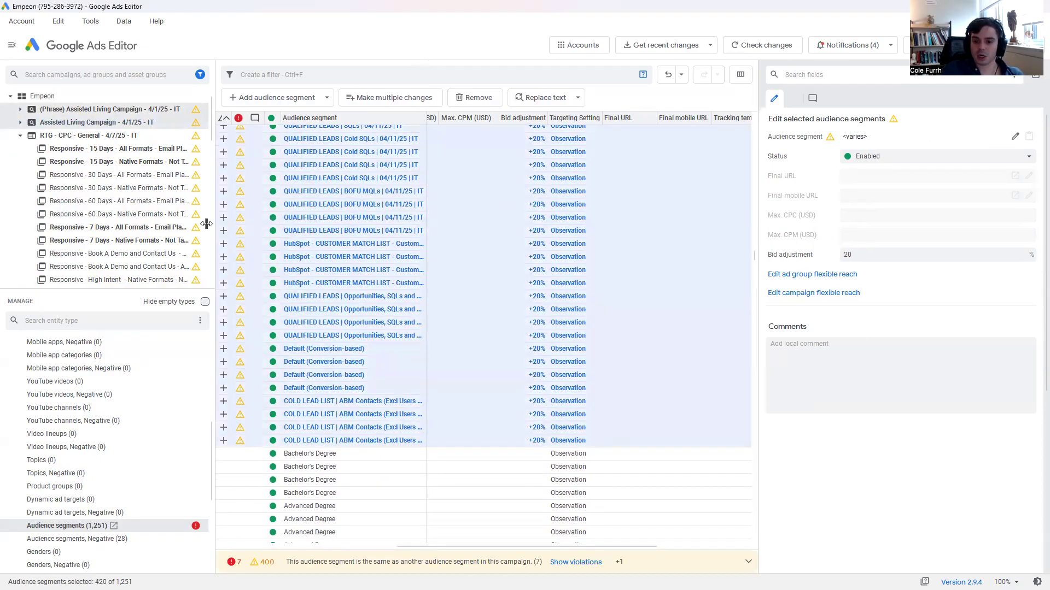
{"action": "left_click", "coordinate": [885, 260]}
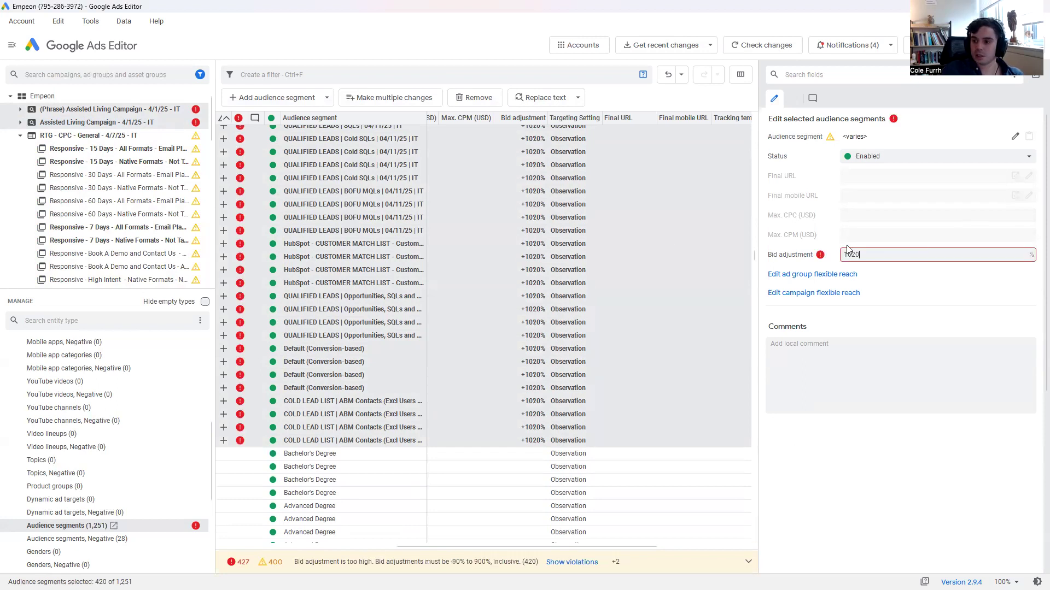
{"action": "left_click_drag", "start_coordinate": [852, 256], "coordinate": [835, 263]}
{"action": "key", "text": "BackSpace"}
Sort the audience segments of the four search campaigns by Type and look through the Customer list entries.
{"action": "left_click_drag", "start_coordinate": [474, 546], "coordinate": [580, 541]}
{"action": "left_click", "coordinate": [254, 546]}
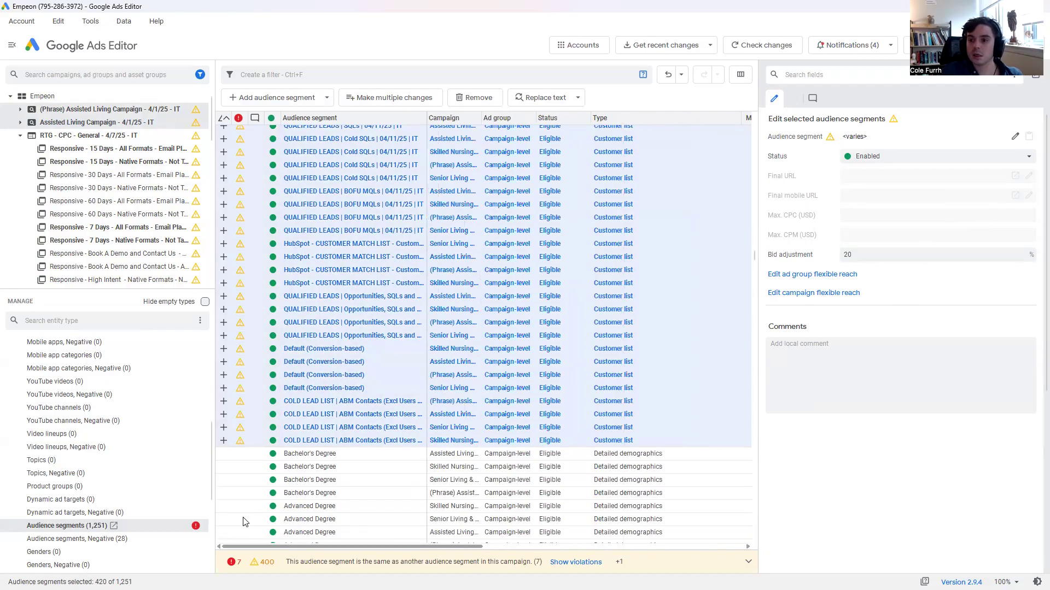
{"action": "left_click", "coordinate": [623, 120]}
{"action": "left_click", "coordinate": [617, 160]}
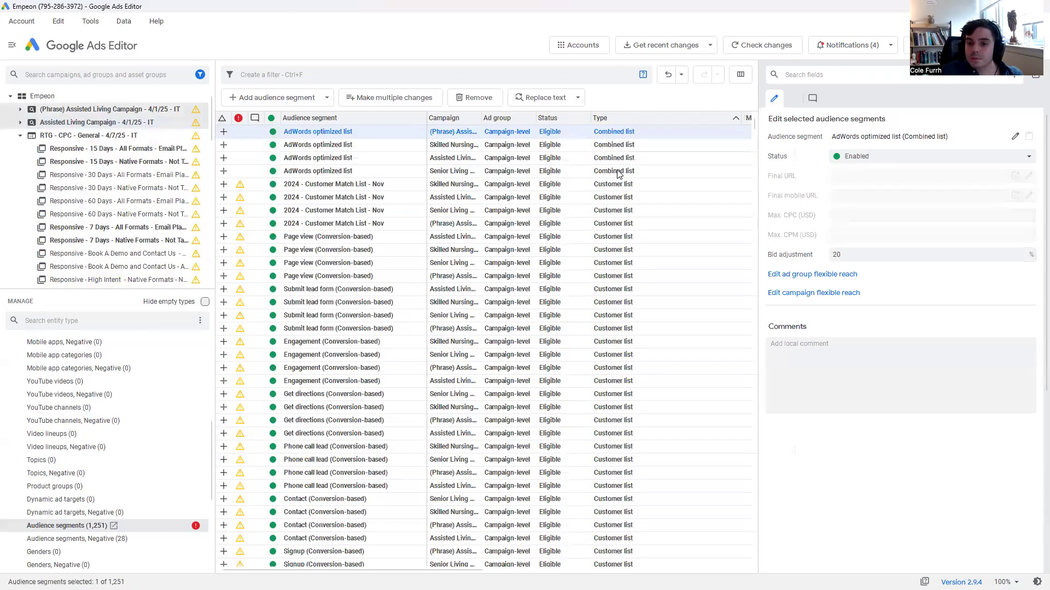
{"action": "scroll", "coordinate": [653, 304], "scroll_direction": "down", "scroll_amount": 2}
{"action": "scroll", "coordinate": [659, 317], "scroll_direction": "down", "scroll_amount": 10}
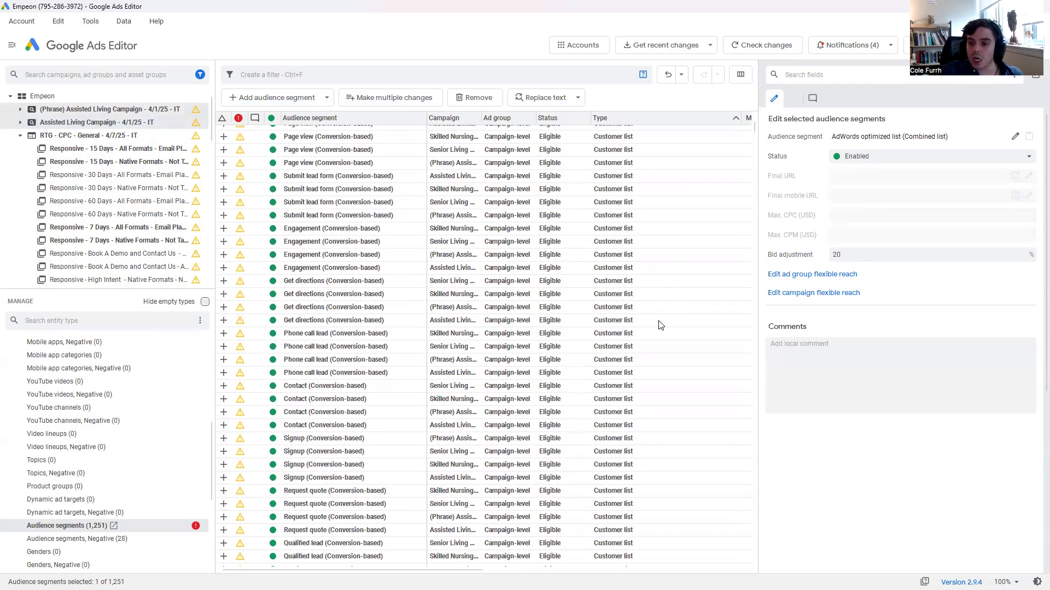
Set a 20% bid adjustment on all Website visitors segments of the four search campaigns, down to Solutions Page Visitors | 180 Days.
{"action": "left_click_drag", "start_coordinate": [756, 135], "coordinate": [750, 376]}
{"action": "left_click", "coordinate": [659, 271]}
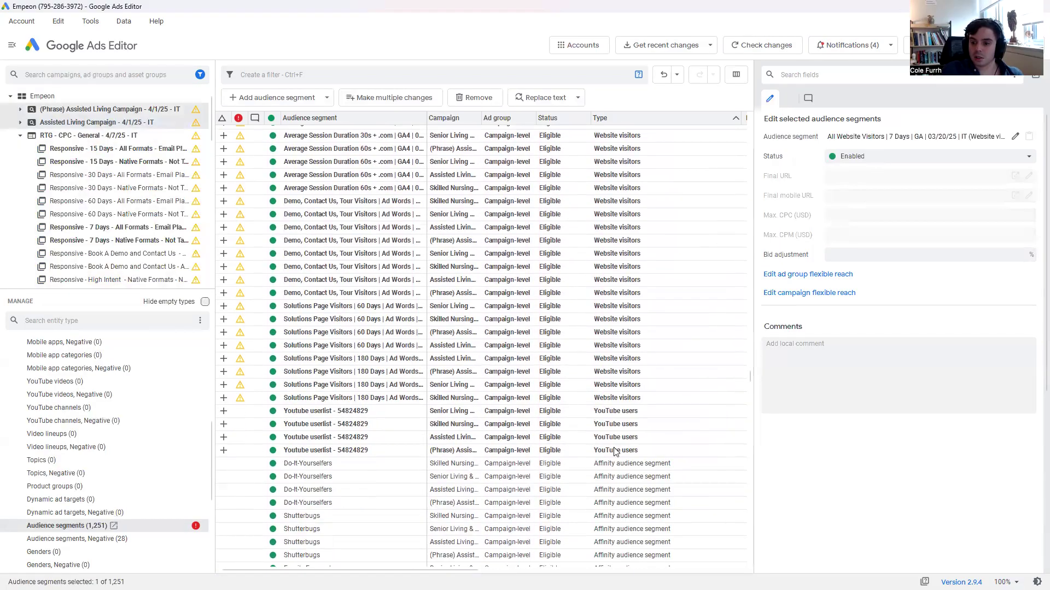
{"action": "left_click", "coordinate": [627, 398], "text": "shift"}
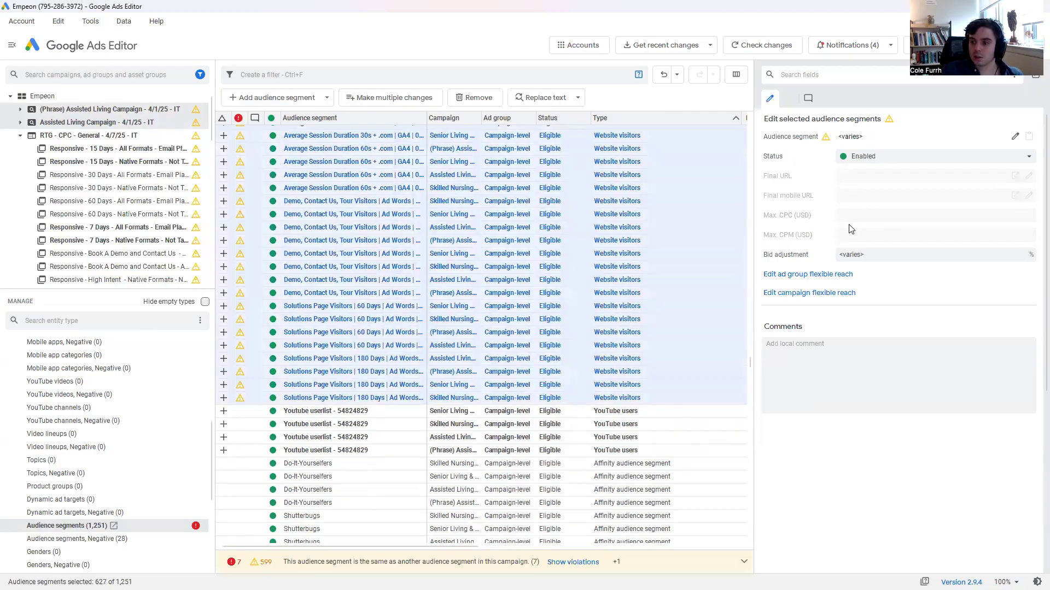
{"action": "left_click", "coordinate": [860, 254]}
{"action": "type", "text": "20"}
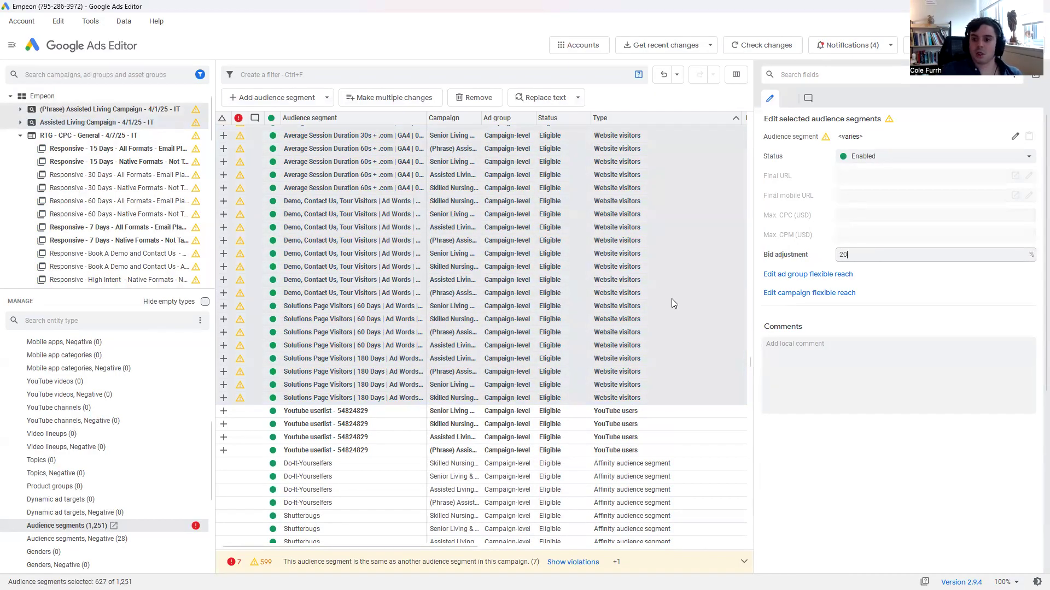
Sort the audience segments by errors and remove all seven duplicate Senior Care Visitors segments from the Senior Living & Care campaign.
{"action": "scroll", "coordinate": [671, 304], "scroll_direction": "up", "scroll_amount": 5}
{"action": "left_click_drag", "start_coordinate": [750, 357], "coordinate": [743, 81]}
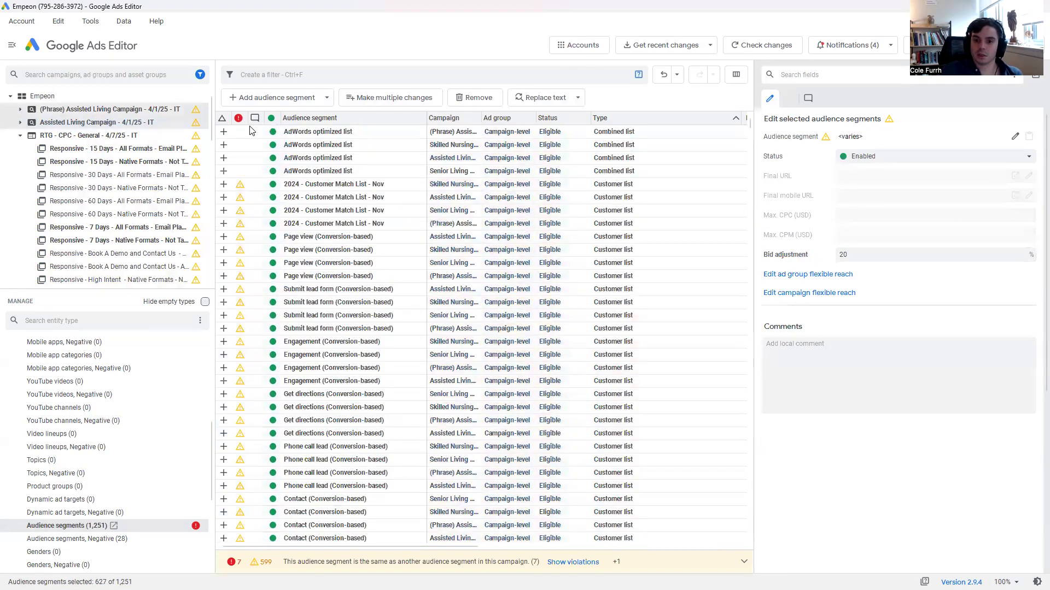
{"action": "left_click", "coordinate": [239, 118]}
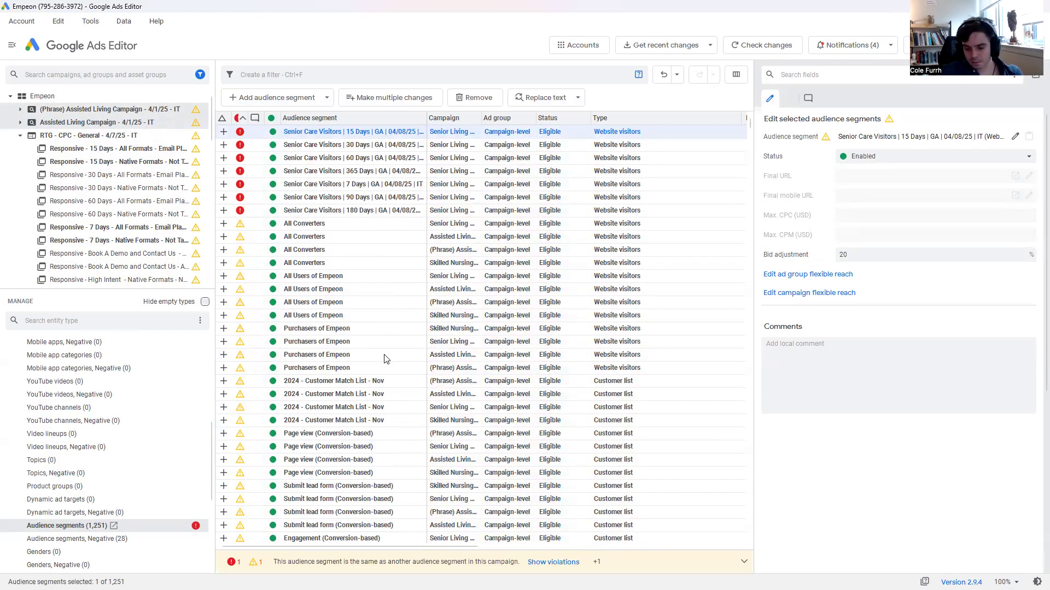
{"action": "key", "text": "Delete"}
{"action": "key", "text": "Delete"}
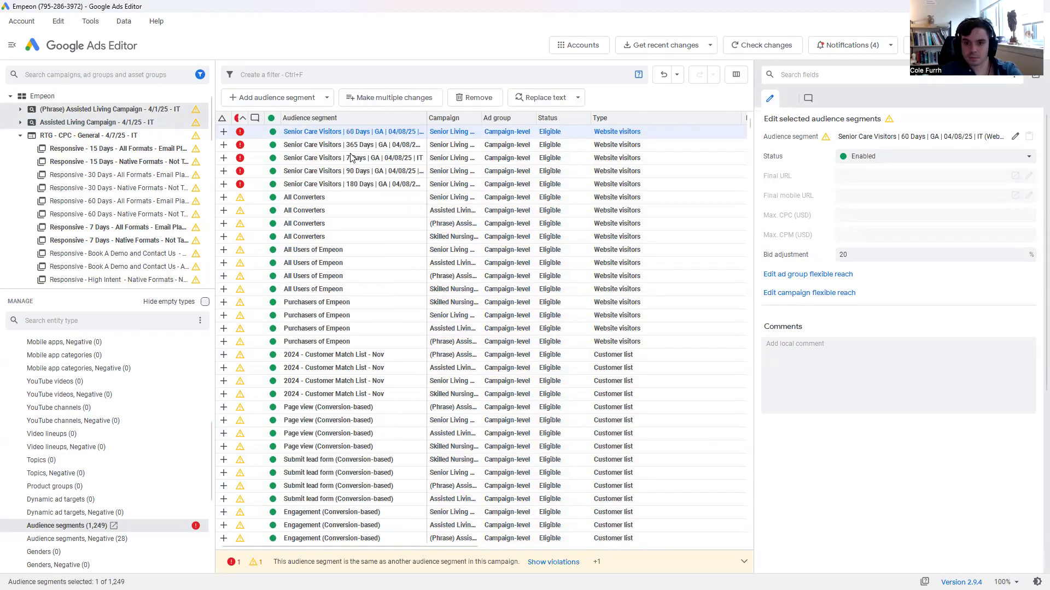
{"action": "key", "text": "Delete"}
{"action": "key", "text": "Delete"}
{"action": "key", "text": "Delete"}
{"action": "key", "text": "Delete"}
{"action": "key", "text": "Delete"}
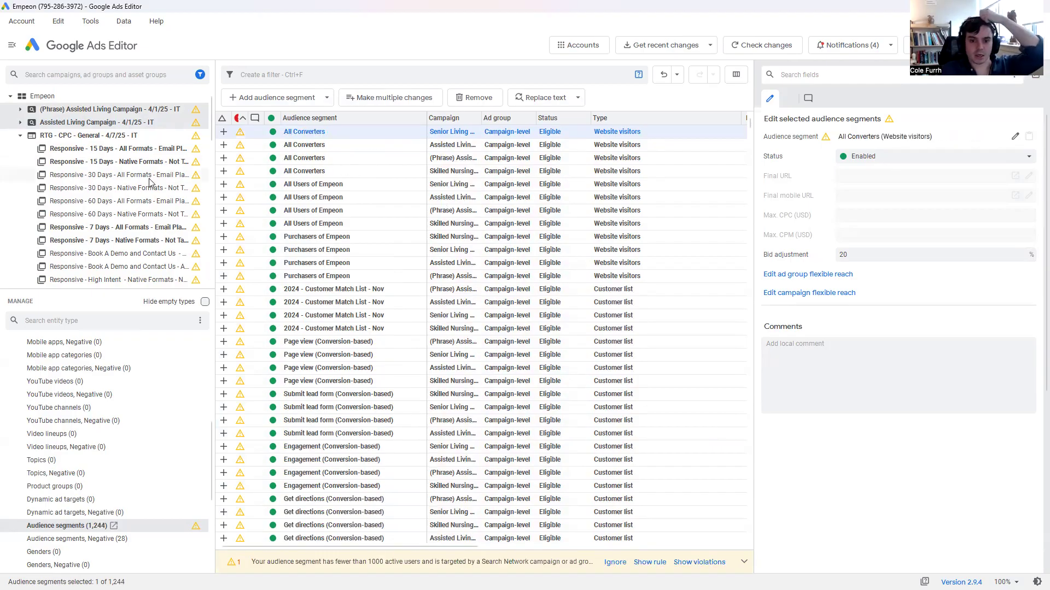
Select the RTG - CPC - General campaign and post the pending audience segment changes for all campaigns.
{"action": "left_click", "coordinate": [147, 163]}
{"action": "key", "text": "Up"}
{"action": "key", "text": "Up"}
{"action": "key", "text": "Up"}
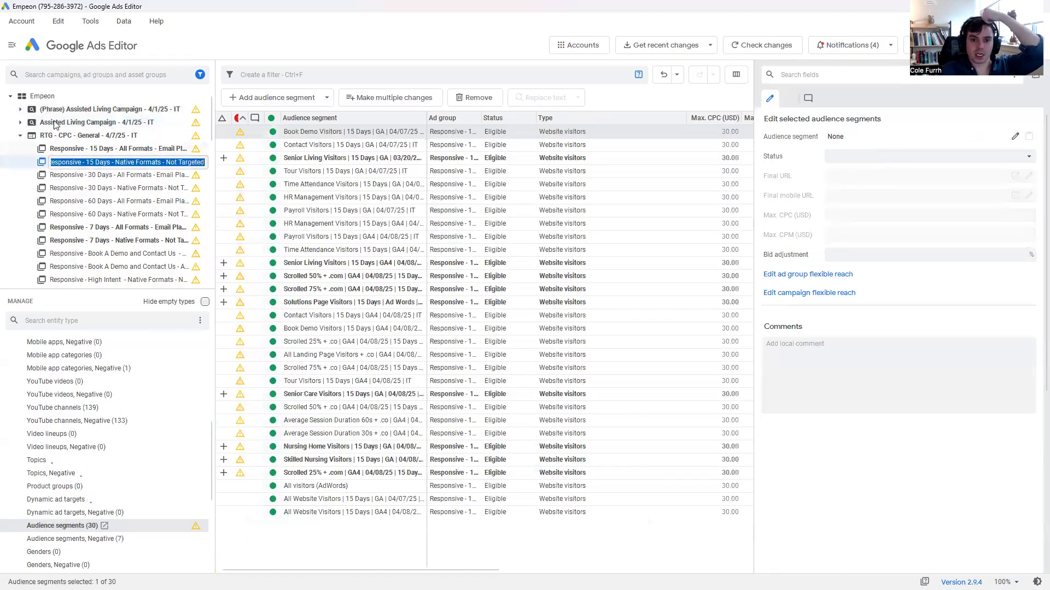
{"action": "left_click", "coordinate": [82, 136]}
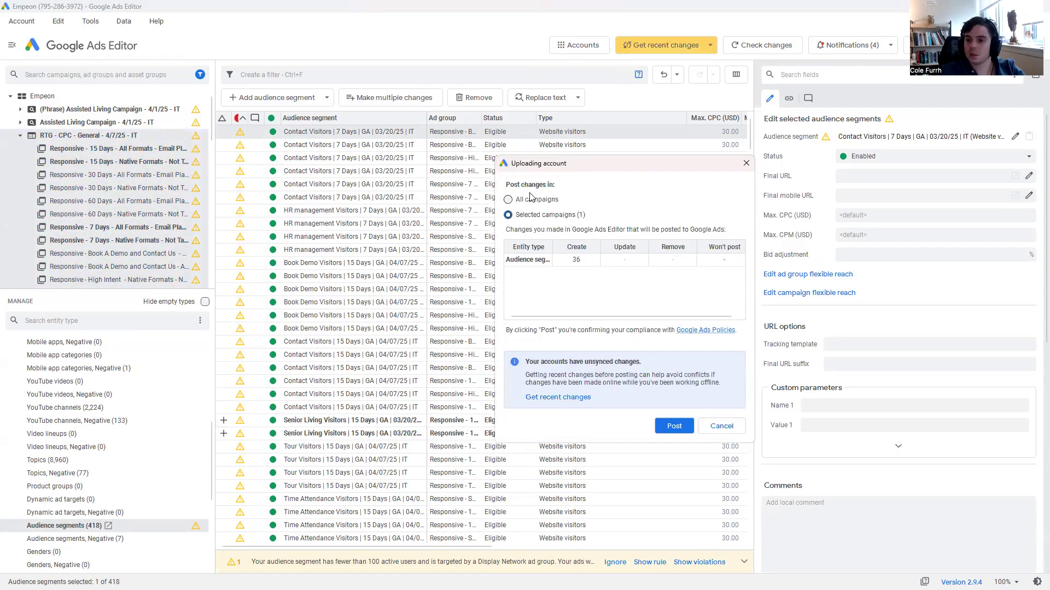
{"action": "left_click", "coordinate": [509, 200]}
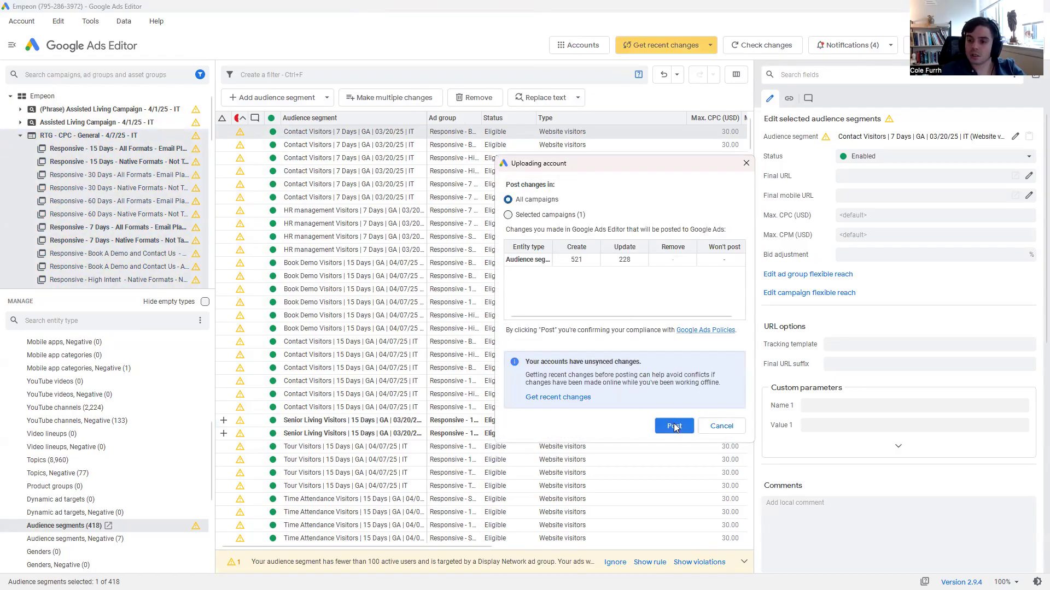
{"action": "left_click", "coordinate": [673, 424]}
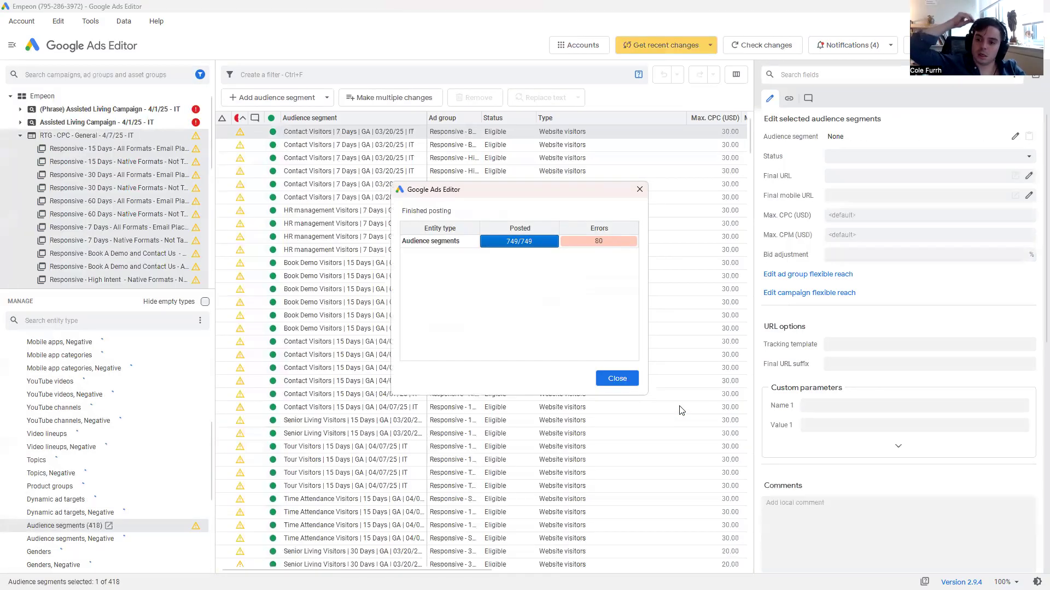
{"action": "left_click", "coordinate": [617, 378]}
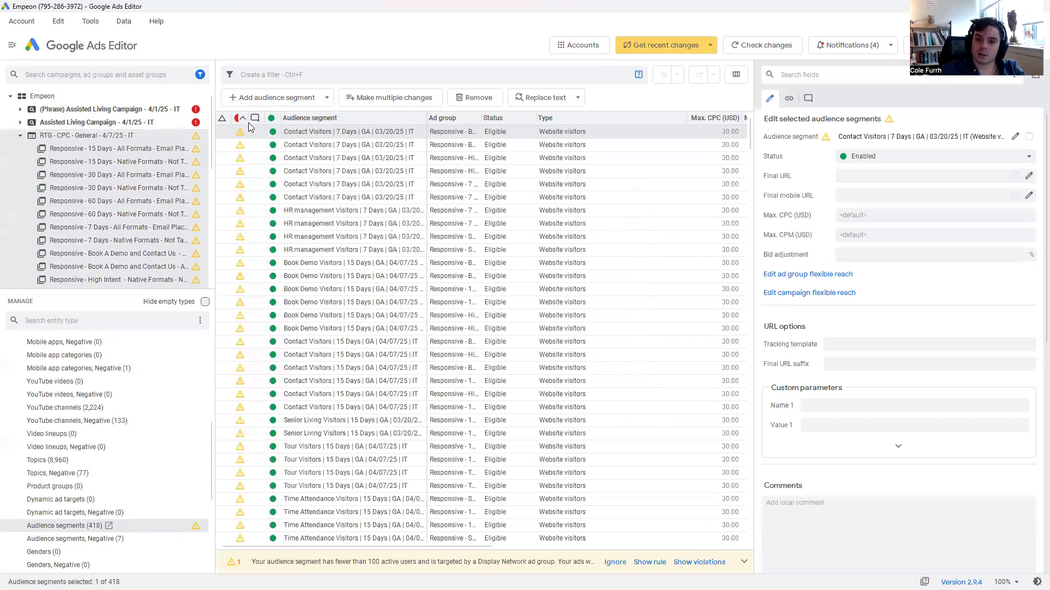
Select the four search campaigns marked with posting errors together and read the error on their first customer list segment.
{"action": "left_click", "coordinate": [193, 120]}
{"action": "left_click", "coordinate": [167, 110], "text": "ctrl"}
{"action": "scroll", "coordinate": [199, 183], "scroll_direction": "down", "scroll_amount": 5}
{"action": "left_click", "coordinate": [163, 200]}
{"action": "left_click", "coordinate": [163, 188], "text": "ctrl"}
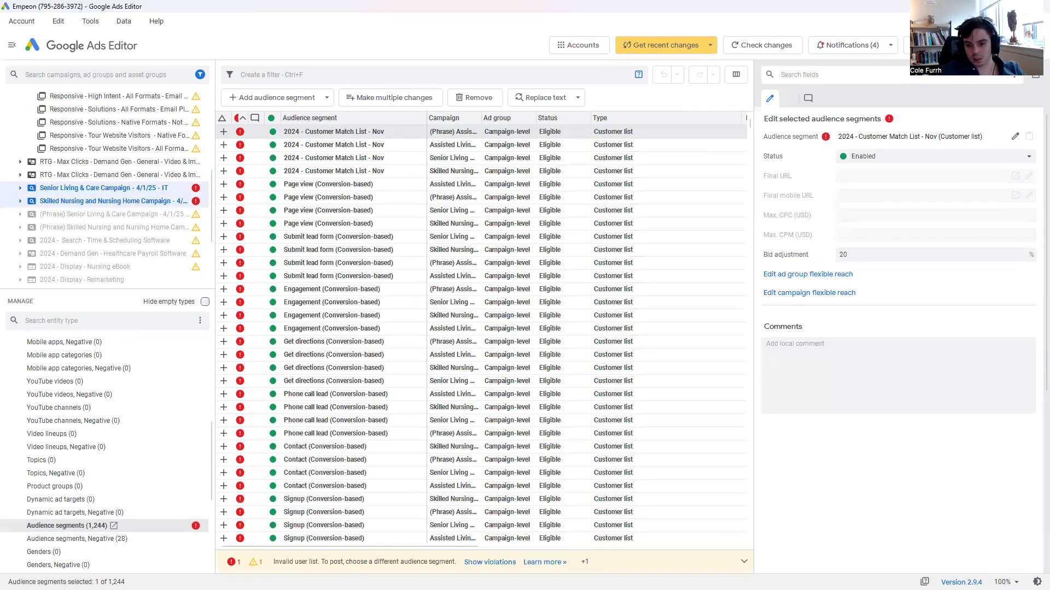
{"action": "triple_click", "coordinate": [407, 568]}
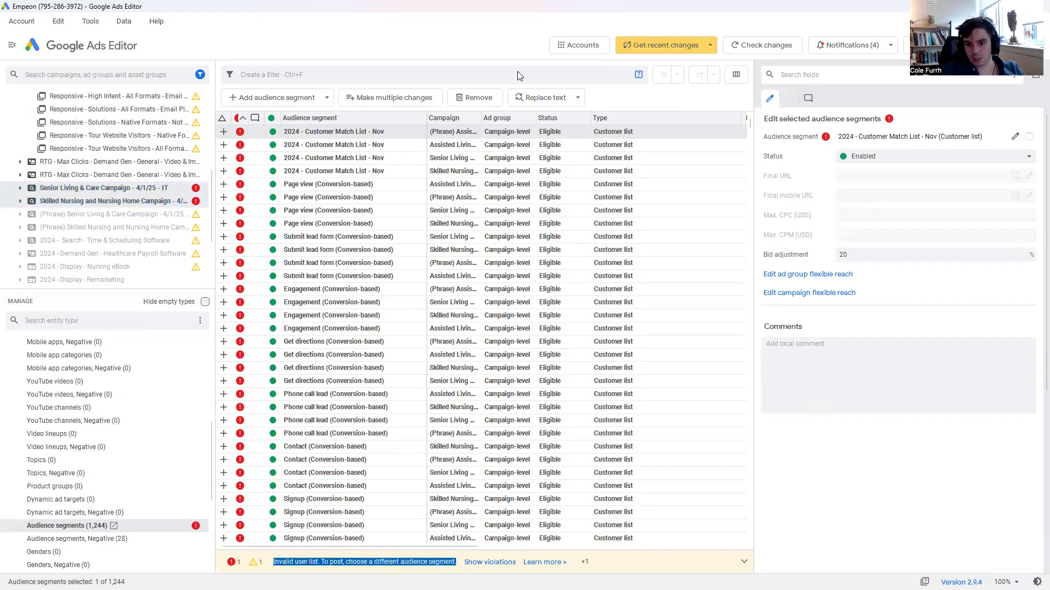
Remove four invalid segments one by one, starting with the Assisted Living campaign's 2024 - Customer Match List - Nov.
{"action": "left_click", "coordinate": [430, 147]}
{"action": "key", "text": "Delete"}
{"action": "key", "text": "Delete"}
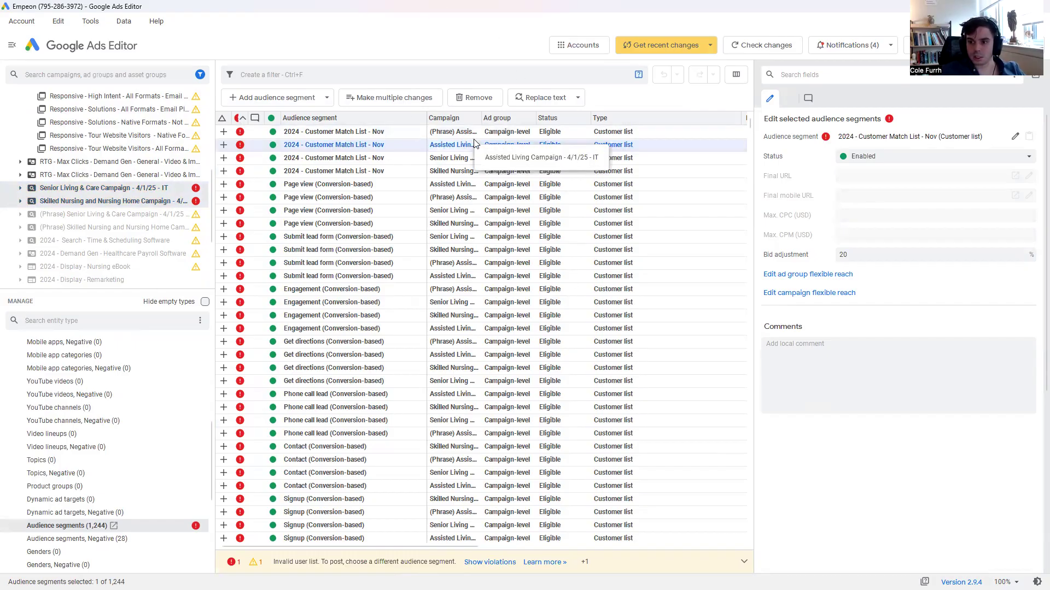
{"action": "key", "text": "Delete"}
{"action": "key", "text": "Delete"}
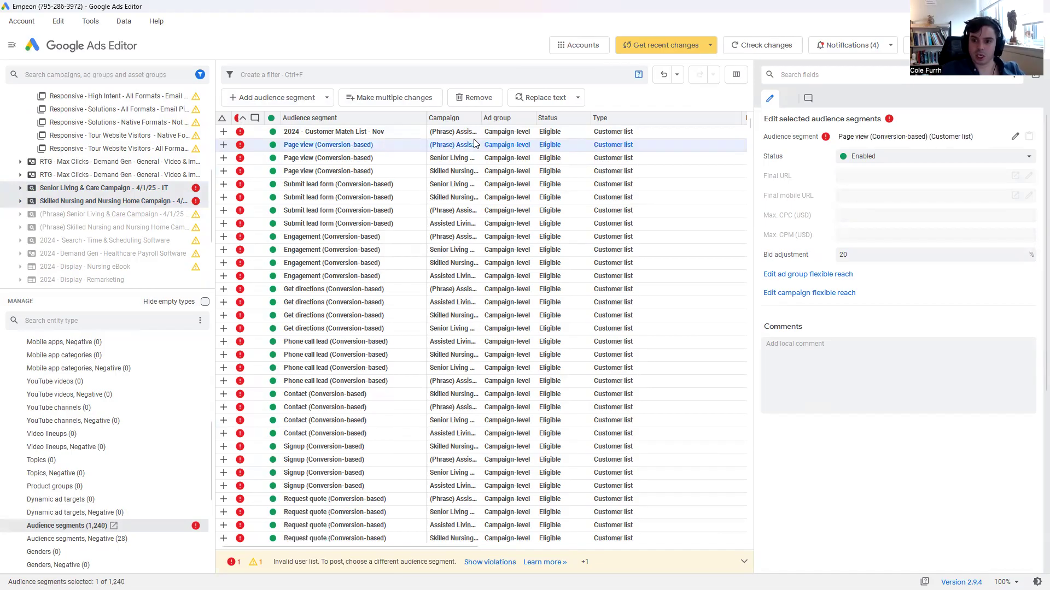
Remove all remaining invalid customer list segments through COLD LEAD LIST | ABM Contacts in bulk, and select the first RTG - Max Clicks campaign.
{"action": "scroll", "coordinate": [347, 273], "scroll_direction": "down", "scroll_amount": 6}
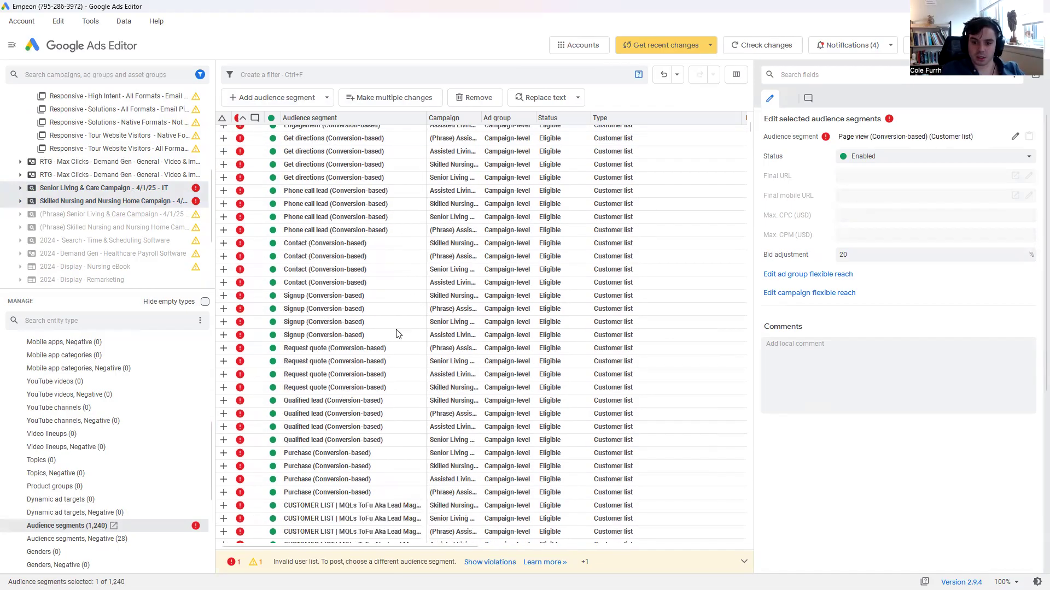
{"action": "scroll", "coordinate": [416, 363], "scroll_direction": "down", "scroll_amount": 8}
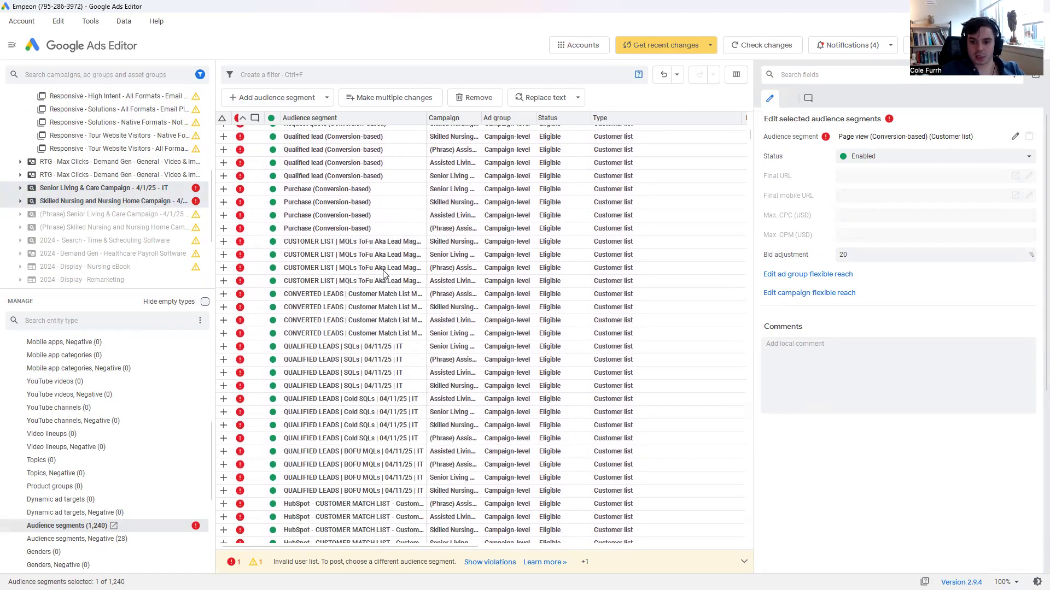
{"action": "left_click", "coordinate": [348, 300]}
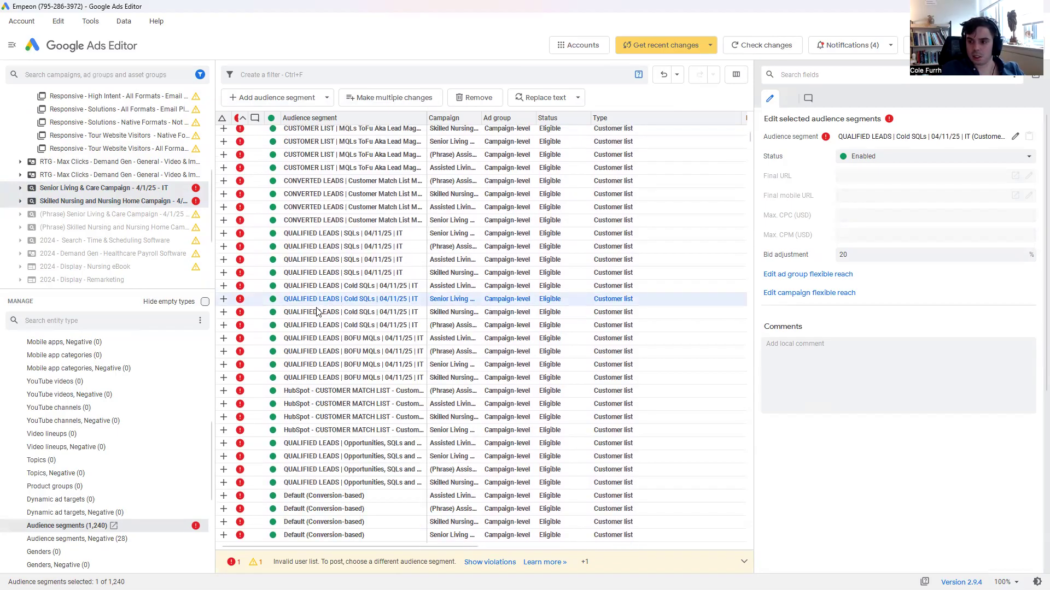
{"action": "scroll", "coordinate": [334, 328], "scroll_direction": "down", "scroll_amount": 5}
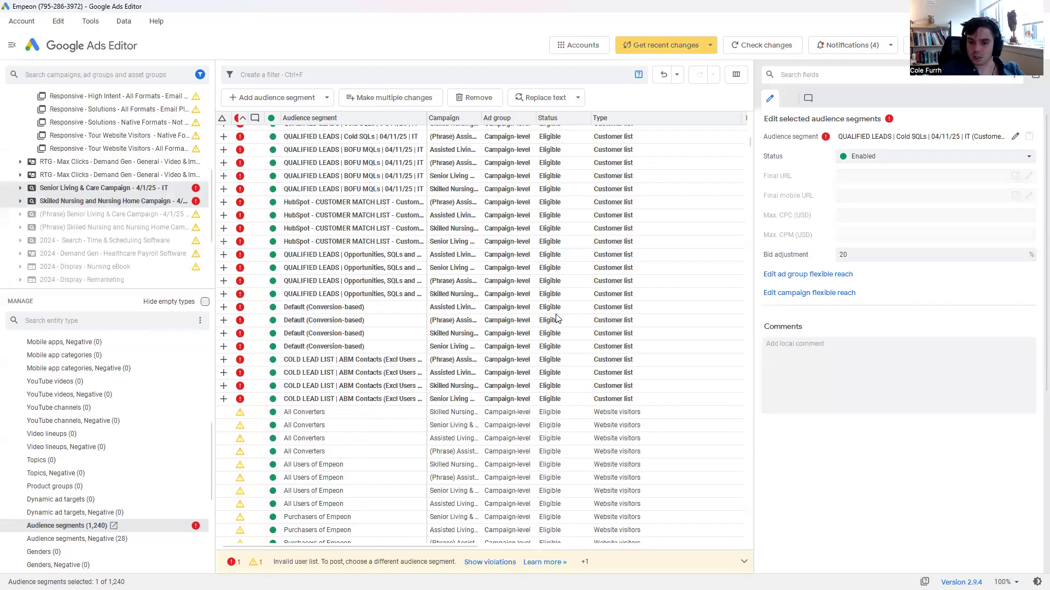
{"action": "left_click", "coordinate": [359, 402]}
{"action": "scroll", "coordinate": [339, 317], "scroll_direction": "up", "scroll_amount": 13}
{"action": "scroll", "coordinate": [331, 229], "scroll_direction": "up", "scroll_amount": 5}
{"action": "left_click", "coordinate": [296, 143], "text": "shift"}
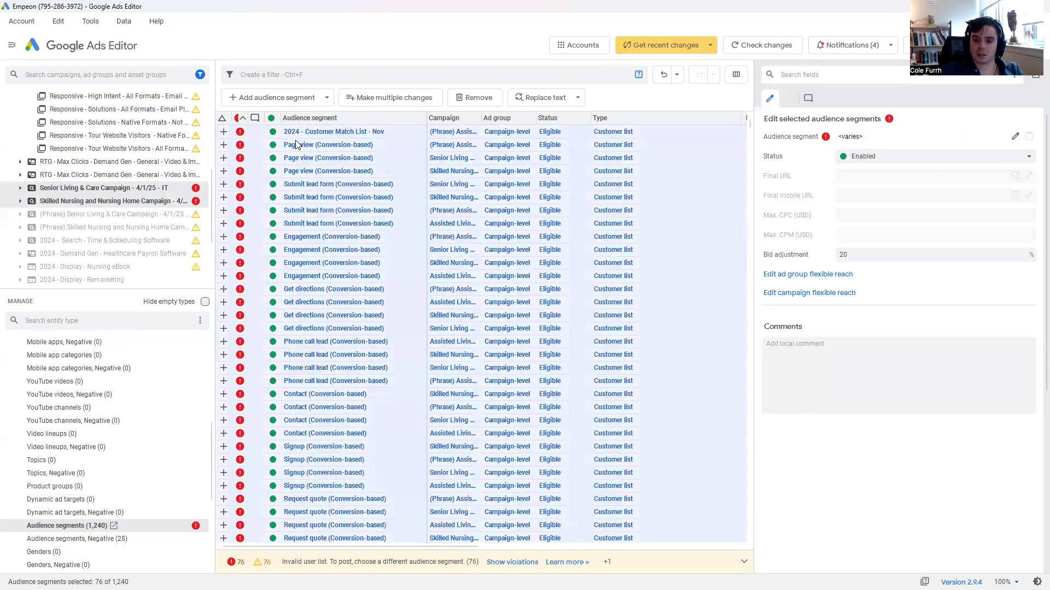
{"action": "key", "text": "Delete"}
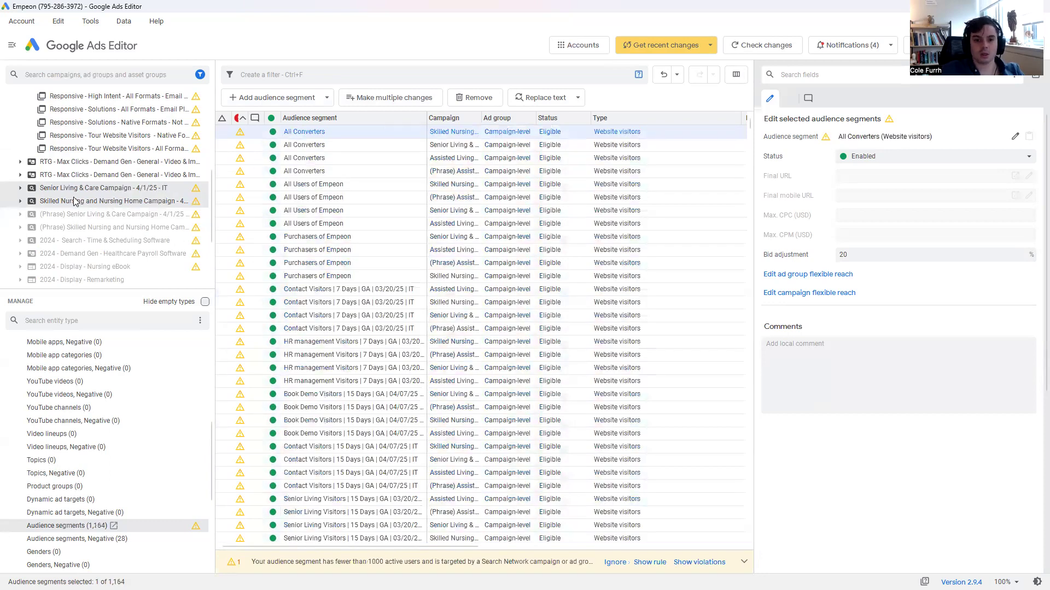
{"action": "left_click", "coordinate": [71, 162]}
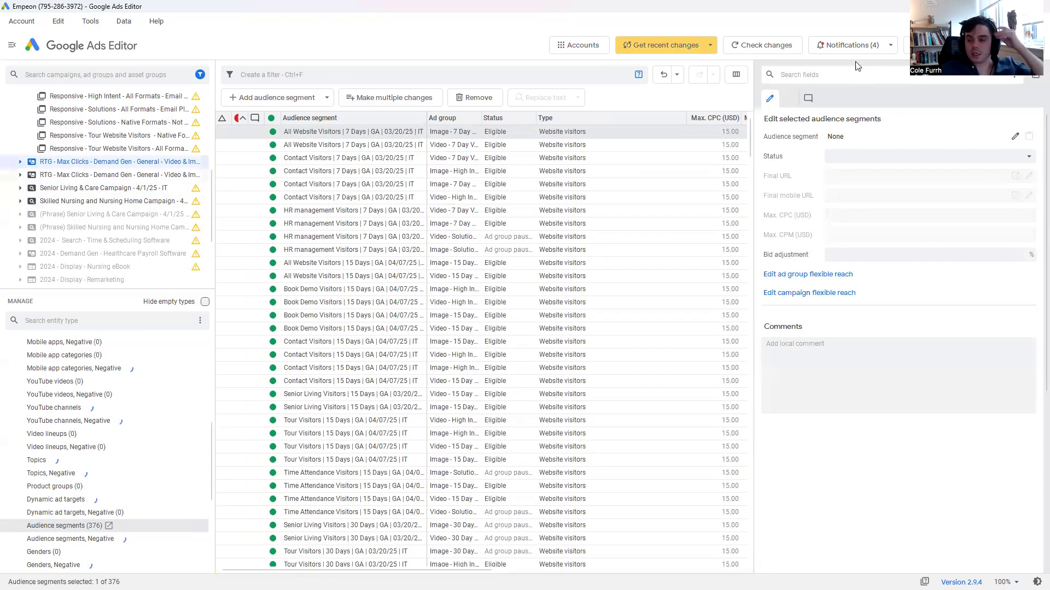